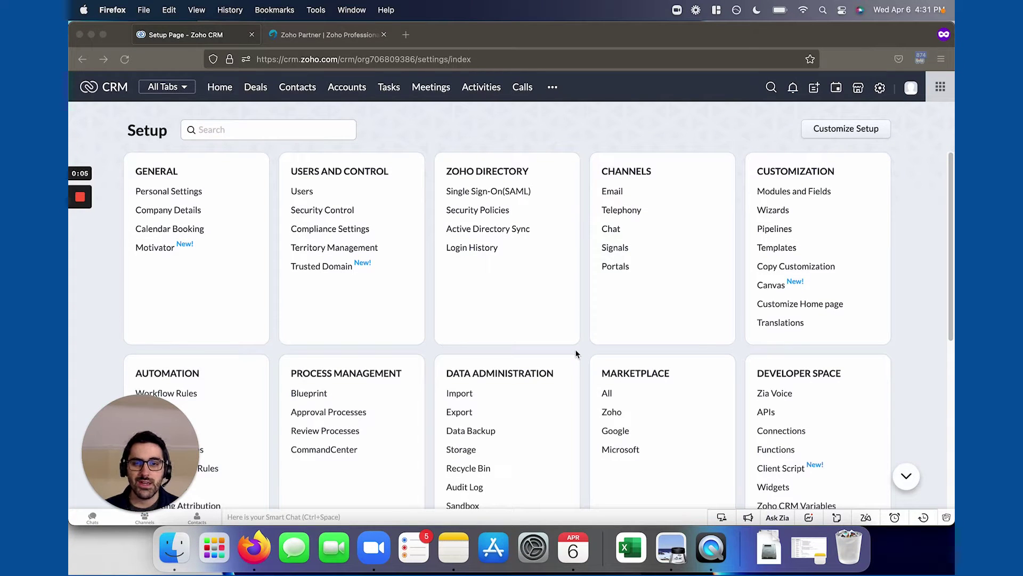
# - Search Setup for 'webform' to list Webforms, A/B Testing and related options
pyautogui.click(882, 89)
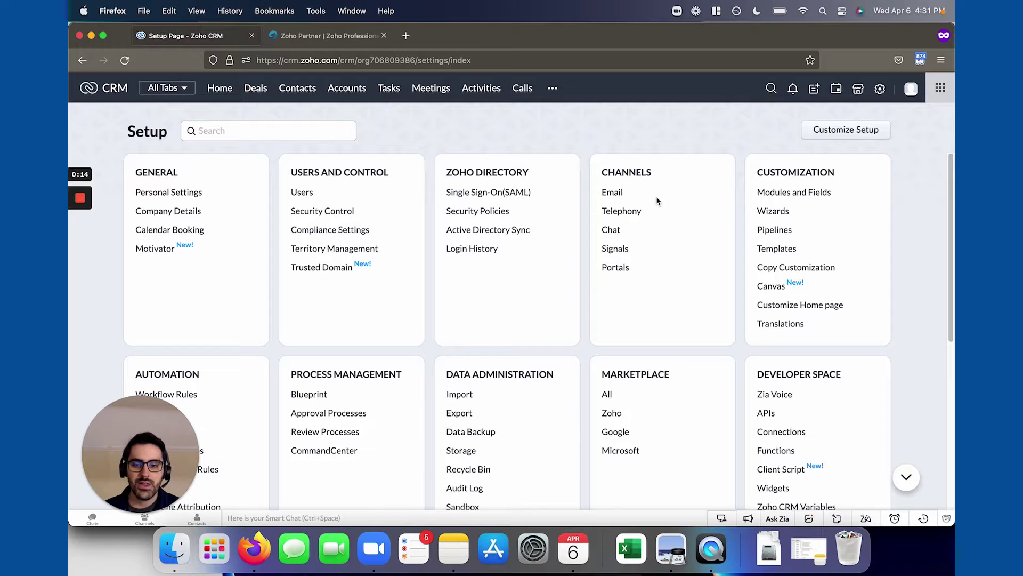
pyautogui.scroll(-5, 568, 226)
pyautogui.scroll(-2, 568, 228)
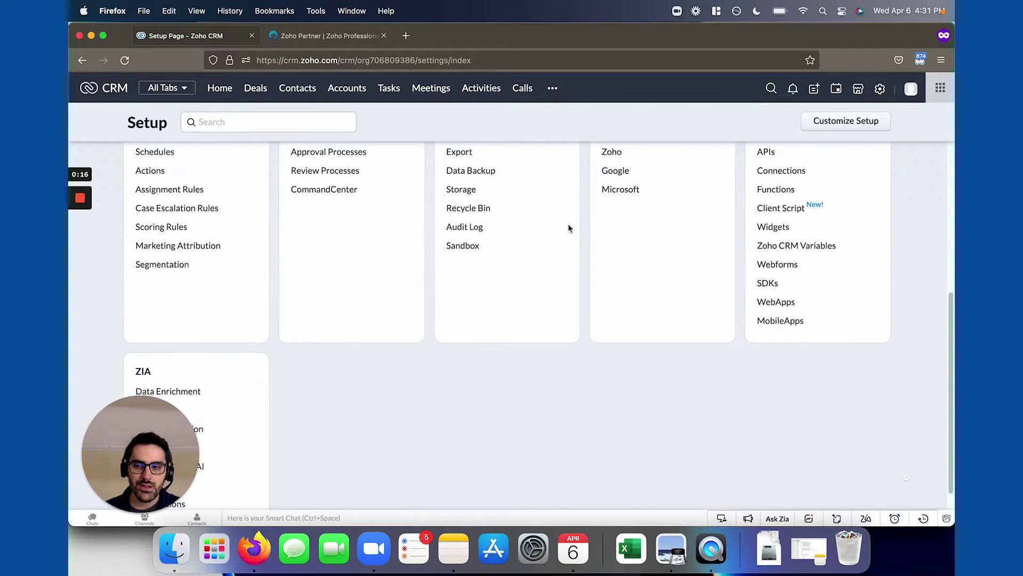
pyautogui.scroll(5, 568, 228)
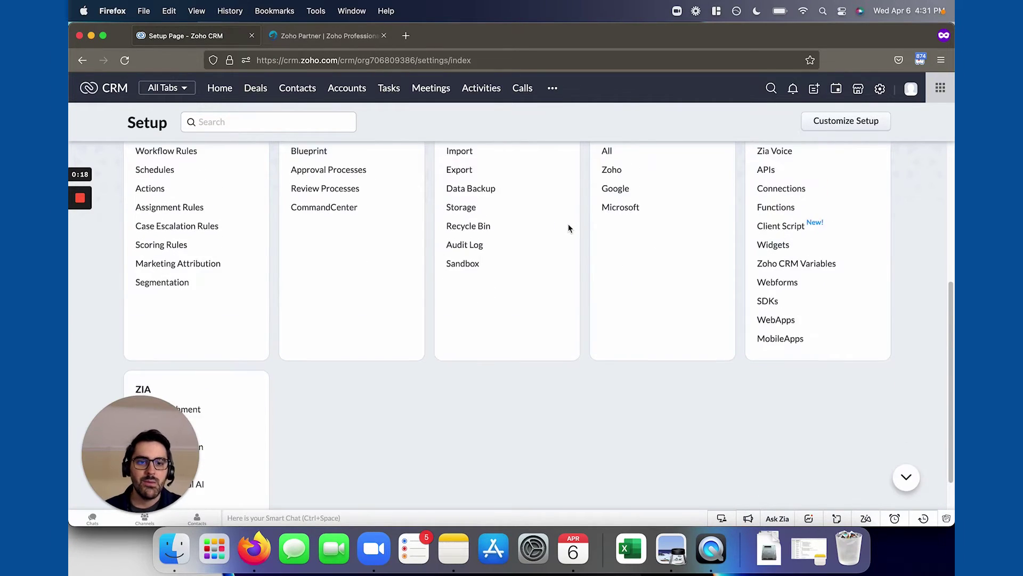
pyautogui.scroll(2, 568, 228)
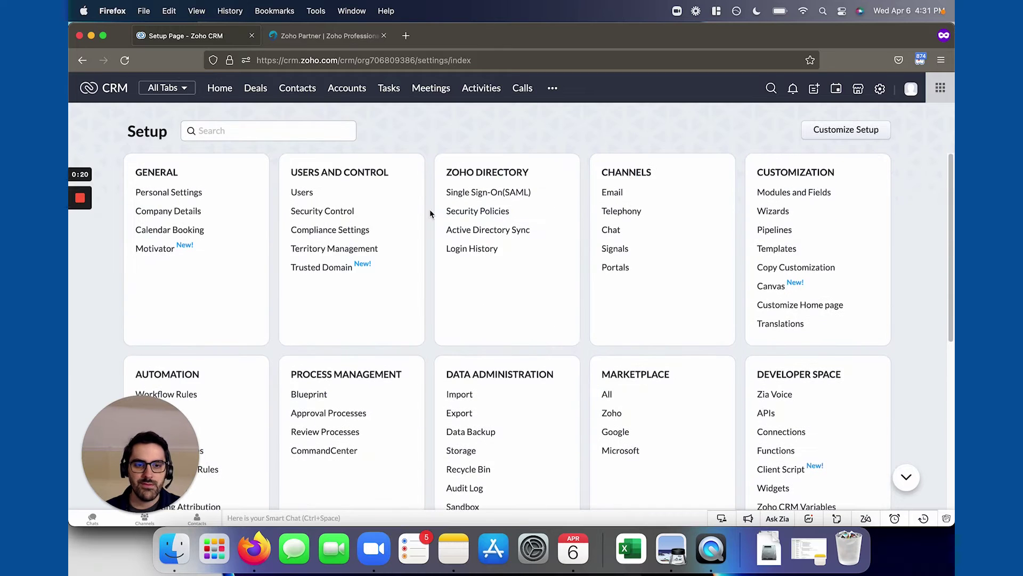
pyautogui.click(289, 133)
pyautogui.write('webform')
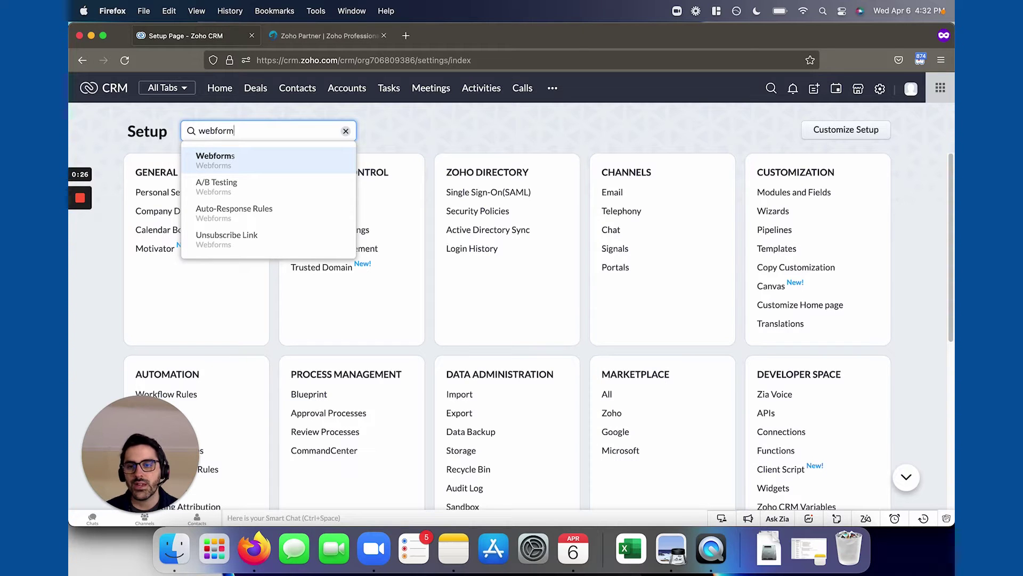
# - Go to Webforms settings and start a new form
pyautogui.click(223, 162)
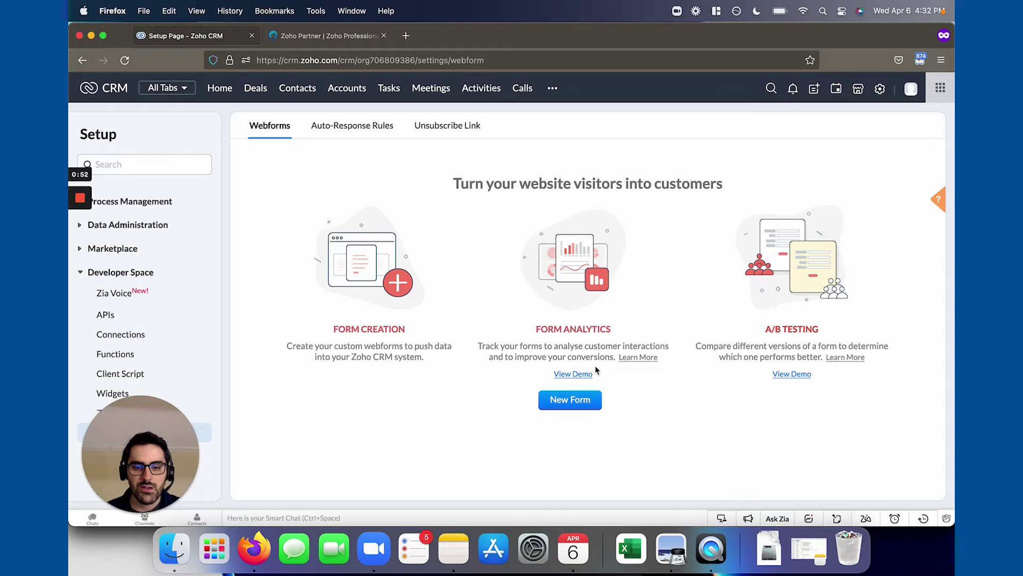
pyautogui.click(572, 403)
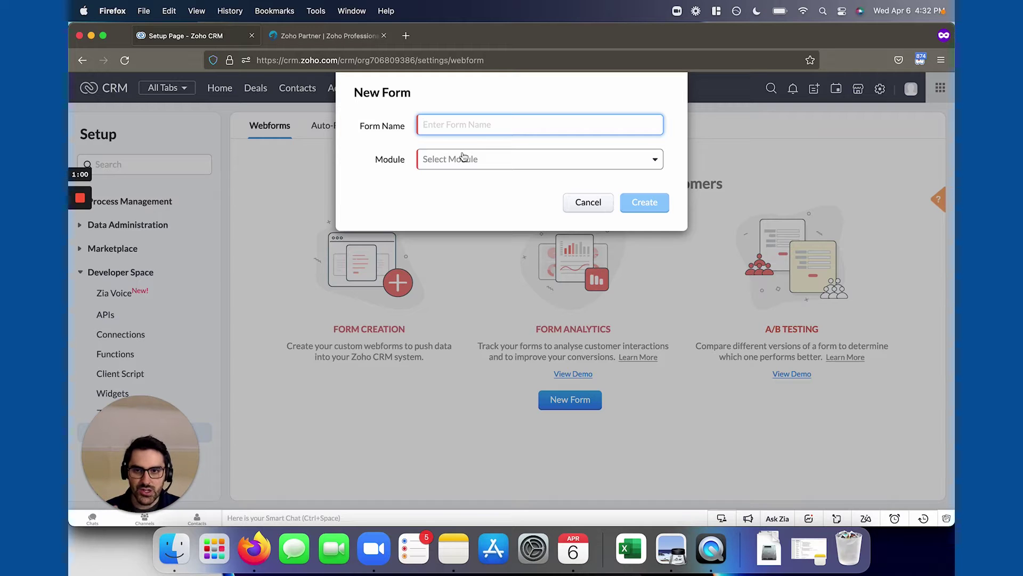
# - Name the new form 'Online Inquiry' and base it on the Contacts module
pyautogui.write('INquiryåOnl')
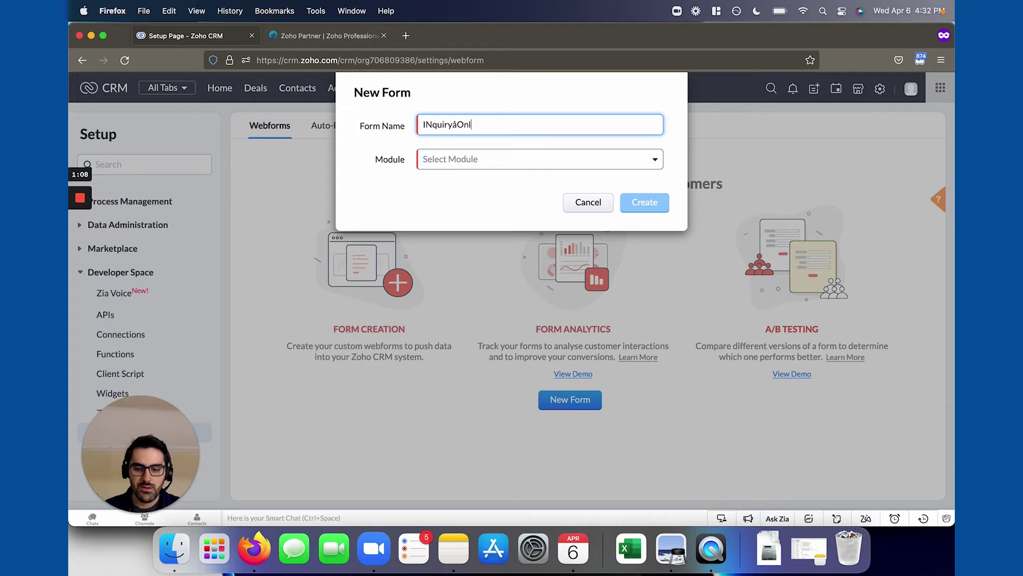
pyautogui.write('ine Inquiry')
pyautogui.press('super+Left')
pyautogui.press('Delete')
pyautogui.press('Delete')
pyautogui.press('Delete')
pyautogui.press('Delete')
pyautogui.press('Delete')
pyautogui.press('Delete')
pyautogui.press('Delete')
pyautogui.press('Delete')
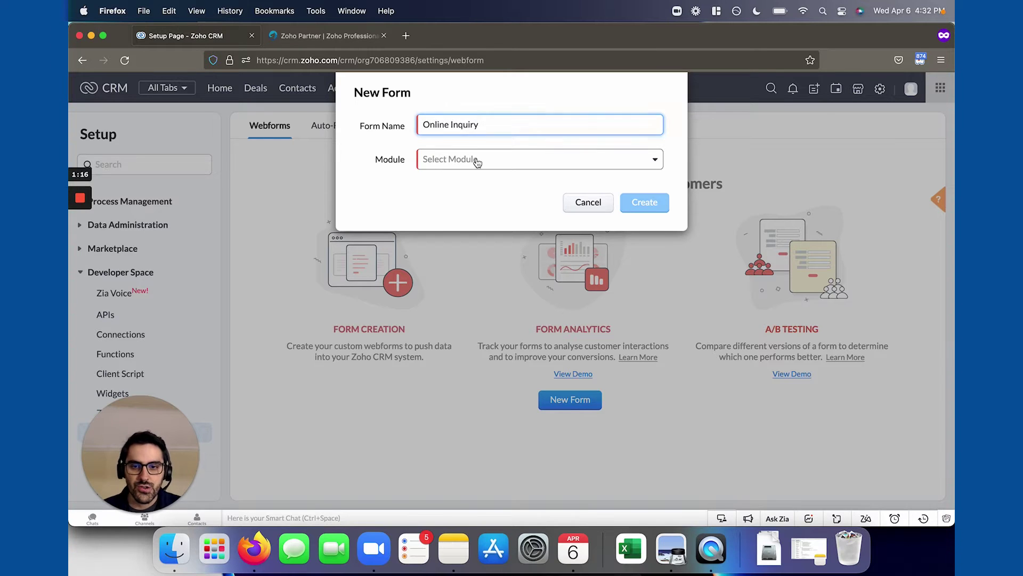
pyautogui.click(478, 163)
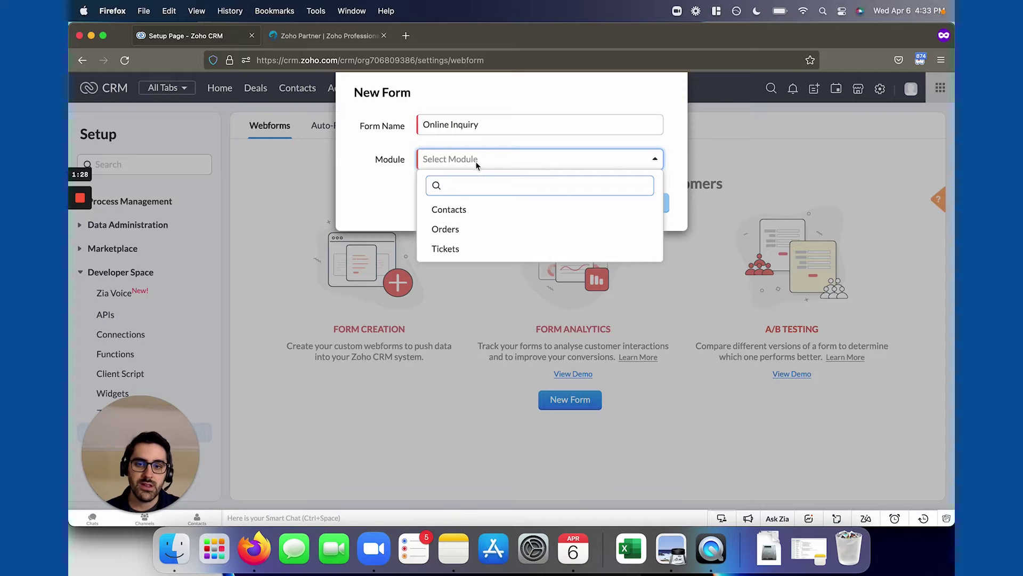
pyautogui.click(461, 211)
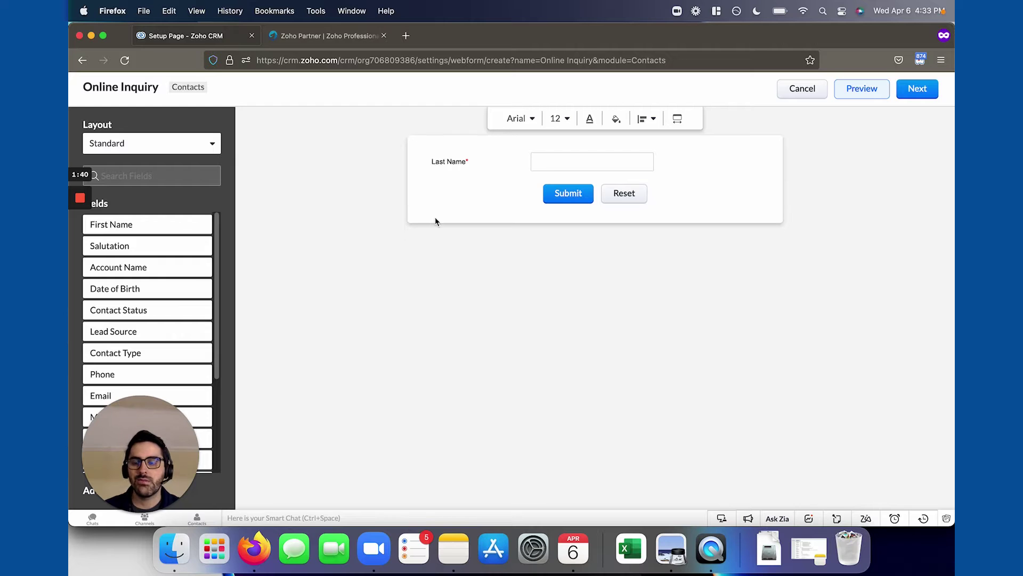
# - Place First Name above Last Name, keeping Last Name's label instead of 'Full Name'
pyautogui.moveTo(201, 221); pyautogui.dragTo(549, 149)
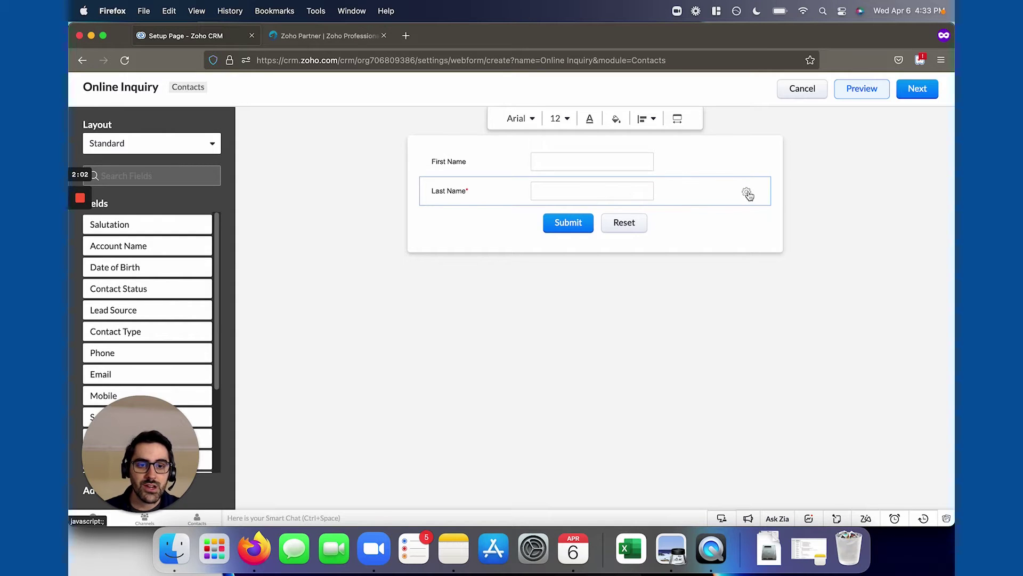
pyautogui.click(747, 193)
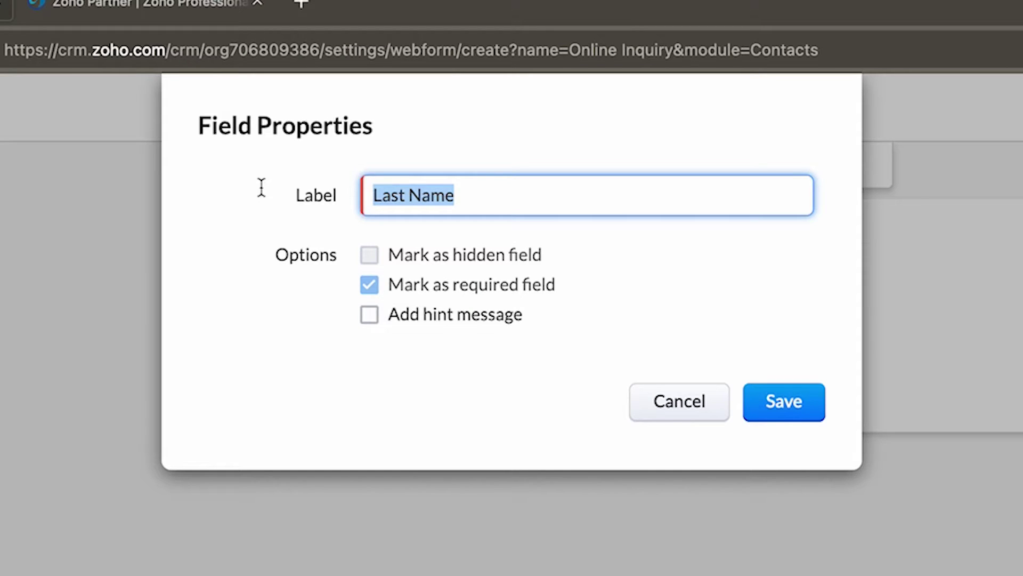
pyautogui.write('Full Name')
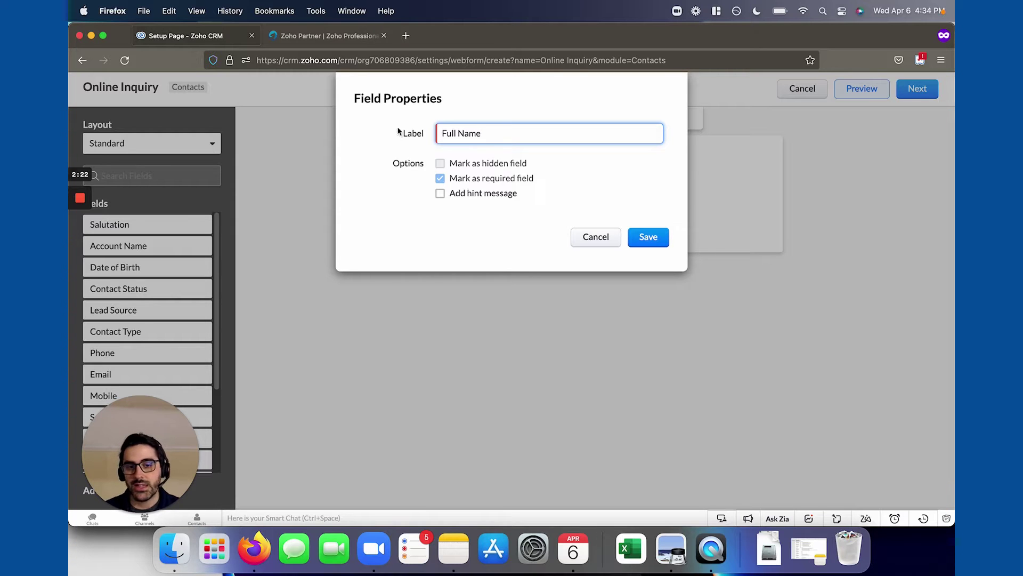
pyautogui.click(607, 235)
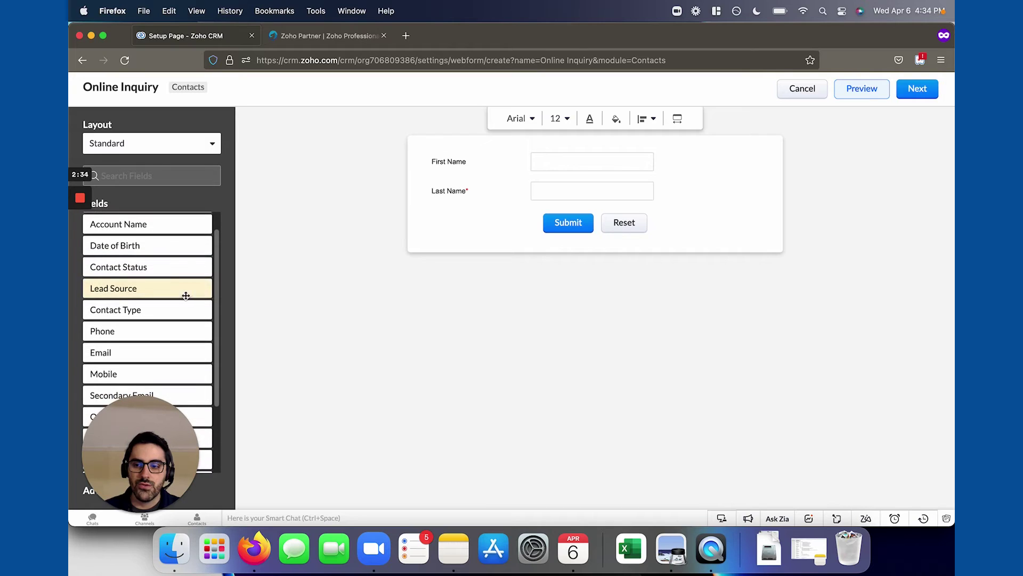
# - Add Lead Source below Last Name as a hidden field defaulting to Web Research
pyautogui.moveTo(151, 290); pyautogui.dragTo(575, 225)
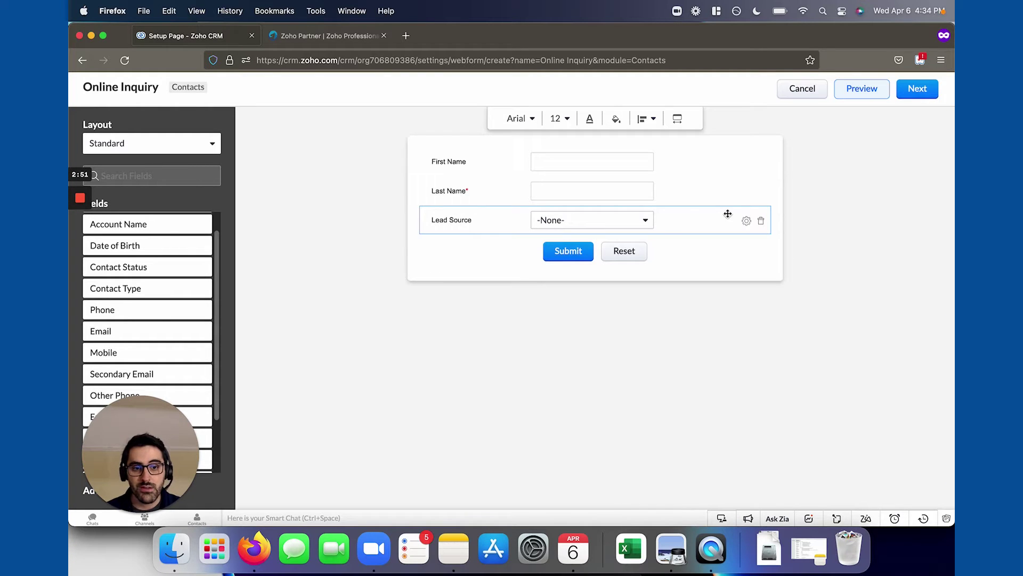
pyautogui.click(746, 221)
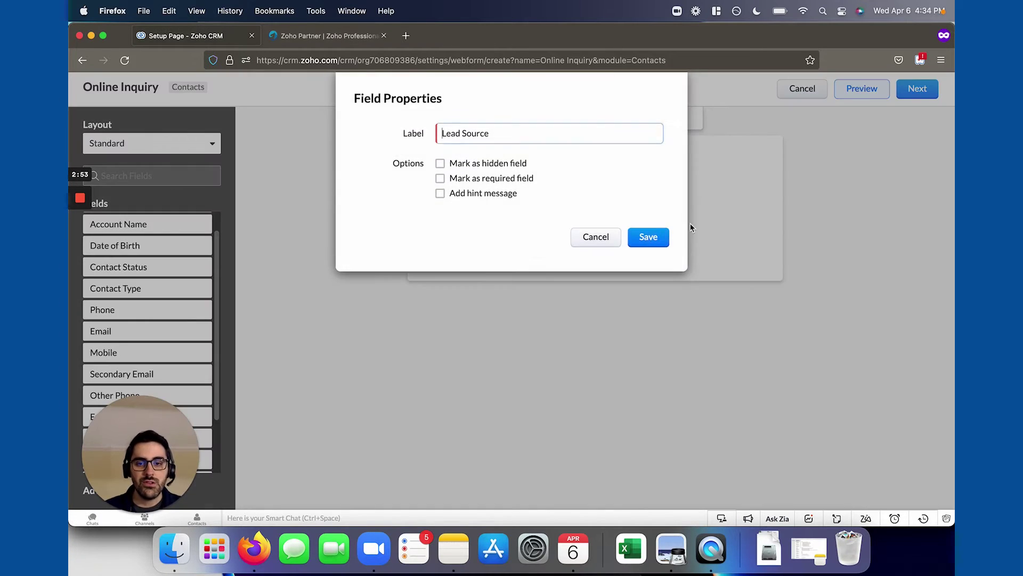
pyautogui.click(511, 164)
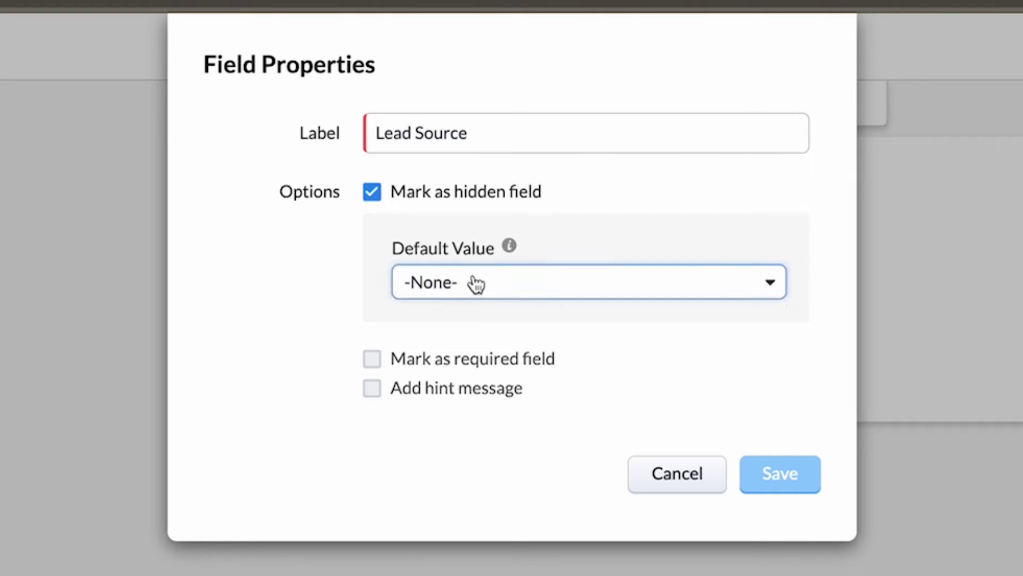
pyautogui.click(493, 209)
pyautogui.scroll(-2, 488, 275)
pyautogui.scroll(-4, 491, 411)
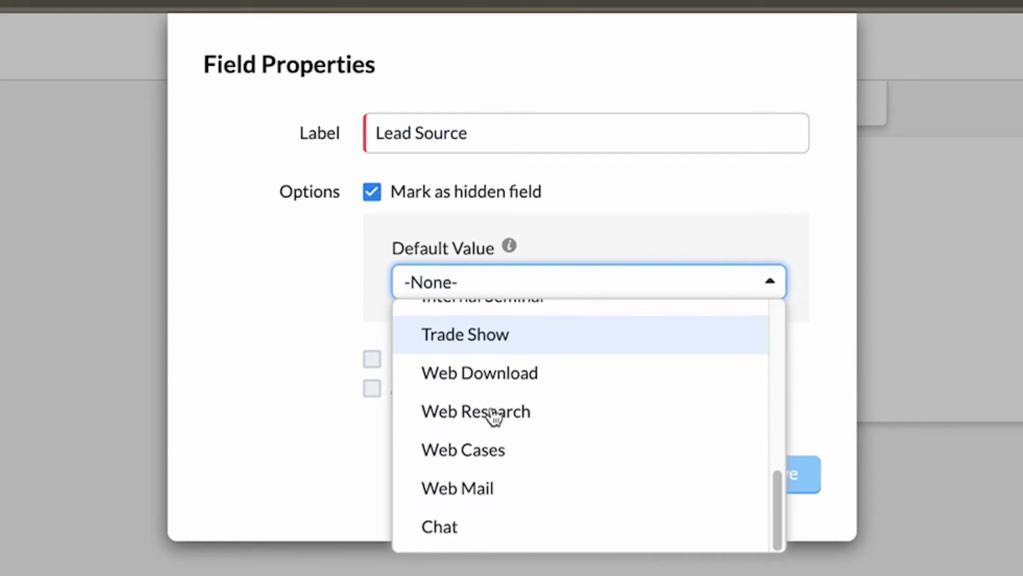
pyautogui.click(501, 426)
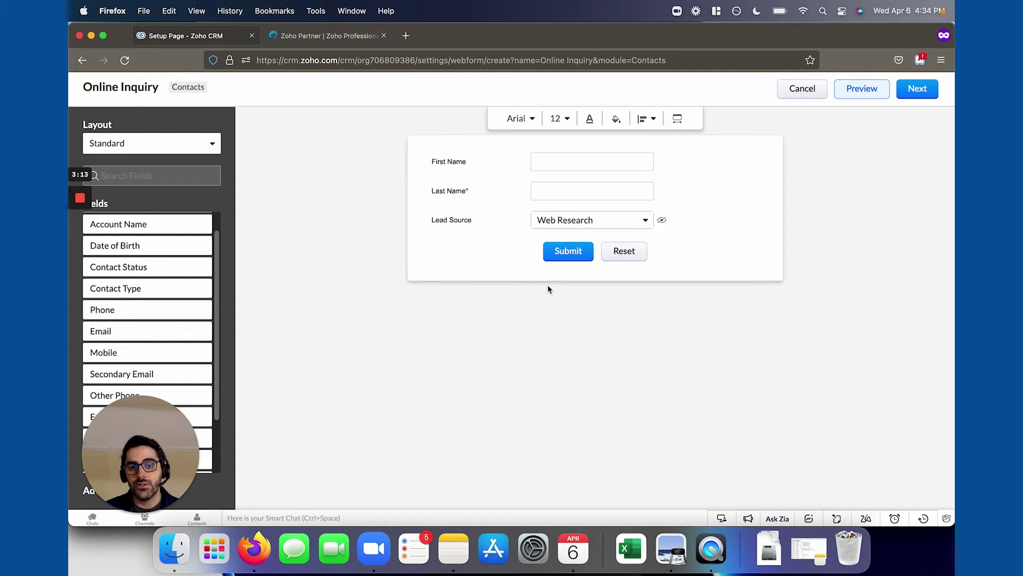
pyautogui.moveTo(689, 213)
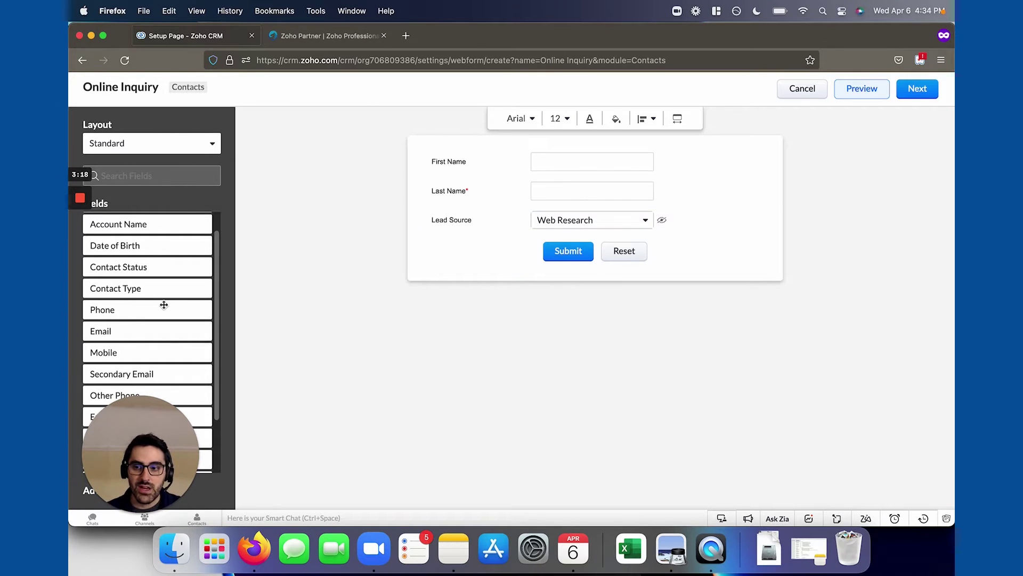
# - Drop Phone and Email fields below Lead Source and check Email's properties
pyautogui.scroll(-3, 160, 298)
pyautogui.moveTo(133, 269); pyautogui.dragTo(486, 239)
pyautogui.click(153, 177)
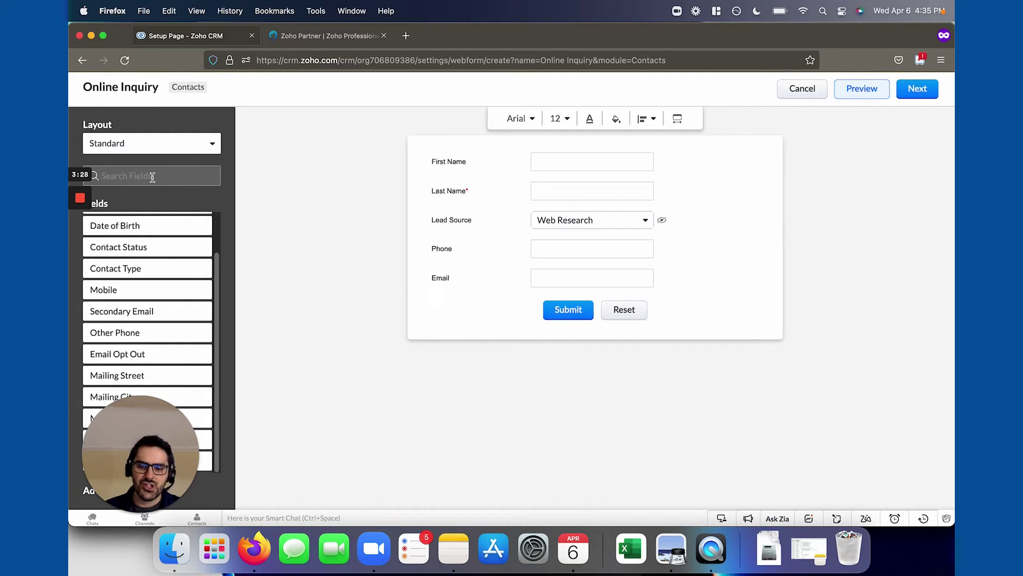
pyautogui.write('des')
pyautogui.press('BackSpace')
pyautogui.press('BackSpace')
pyautogui.press('BackSpace')
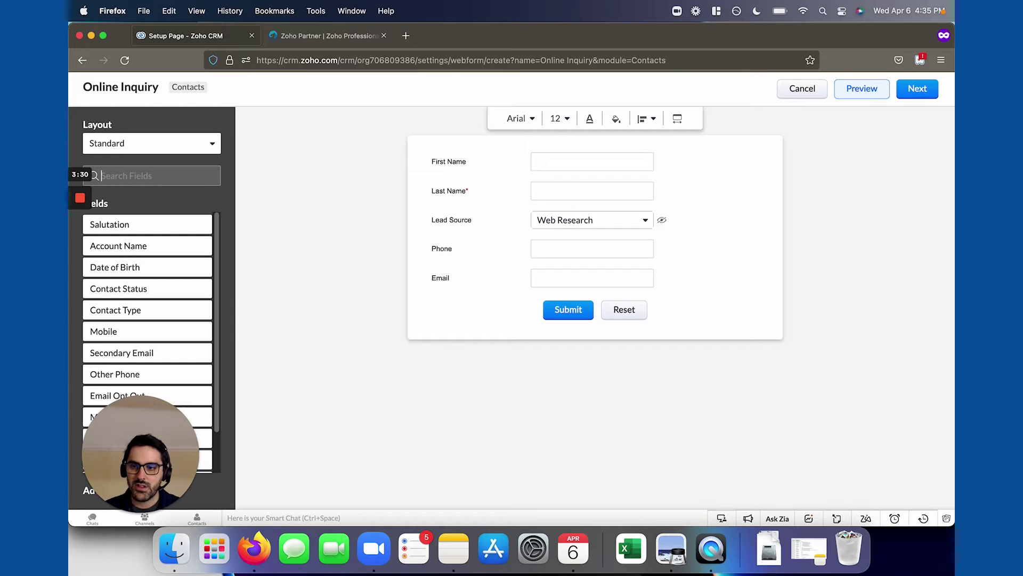
pyautogui.scroll(-2, 150, 284)
pyautogui.scroll(-1, 150, 284)
pyautogui.scroll(2, 151, 285)
pyautogui.scroll(-2, 150, 288)
pyautogui.moveTo(121, 462)
pyautogui.mouseDown()
pyautogui.moveTo(151, 329)
pyautogui.moveTo(121, 444)
pyautogui.mouseUp()
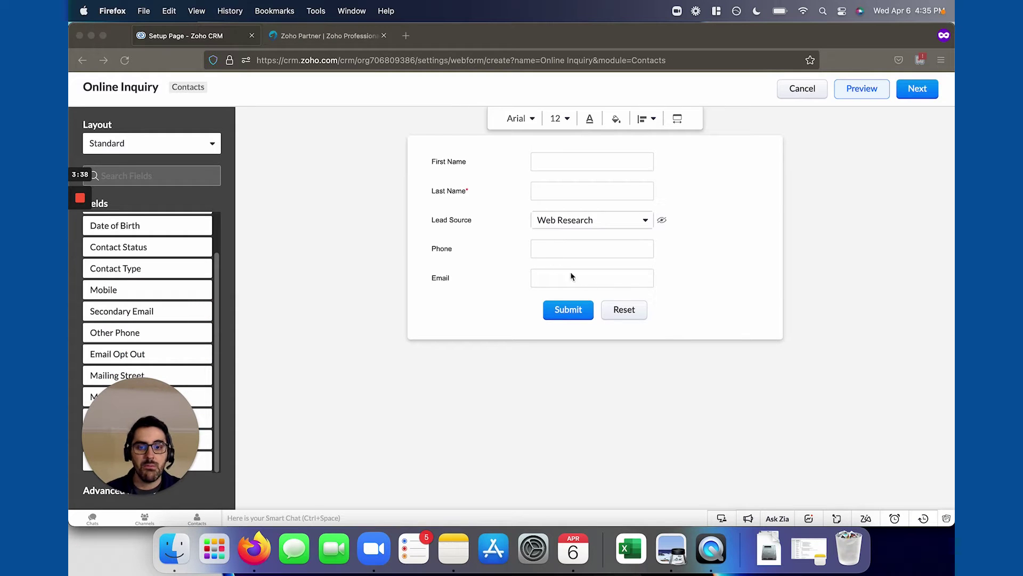
pyautogui.click(693, 270)
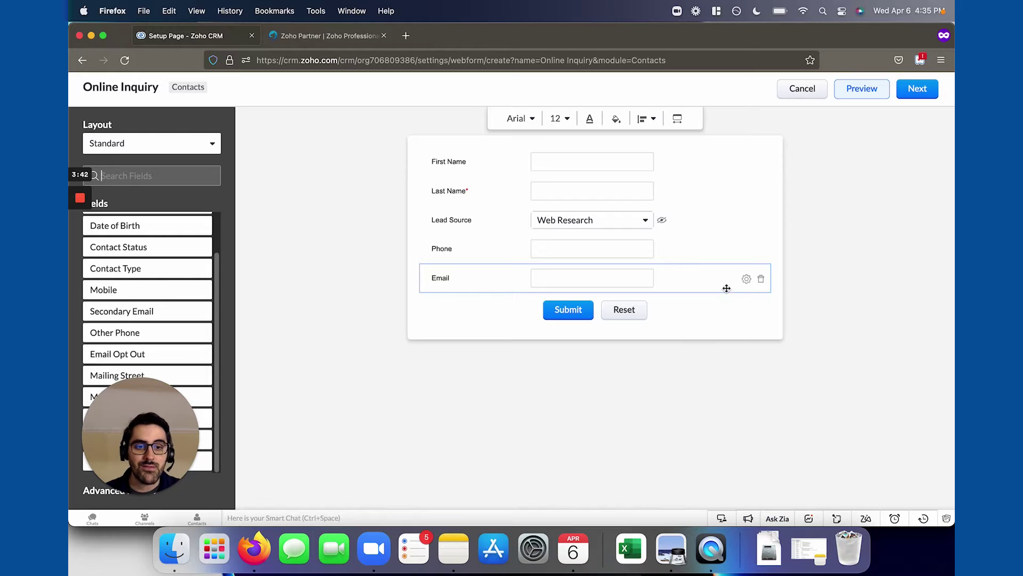
pyautogui.click(747, 279)
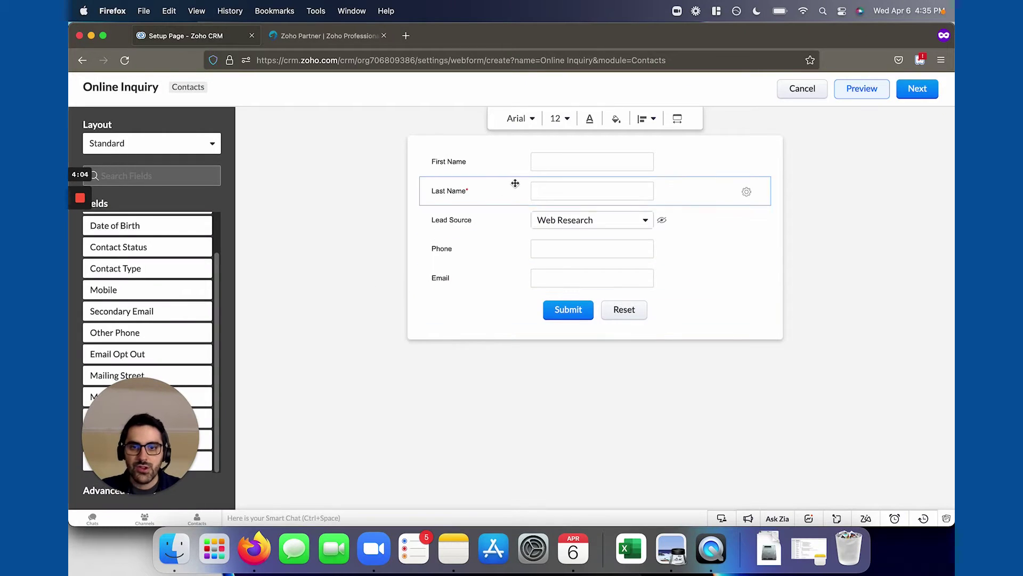
# - Keep label font size 12, align labels left of fields, and confirm width 600
pyautogui.click(560, 120)
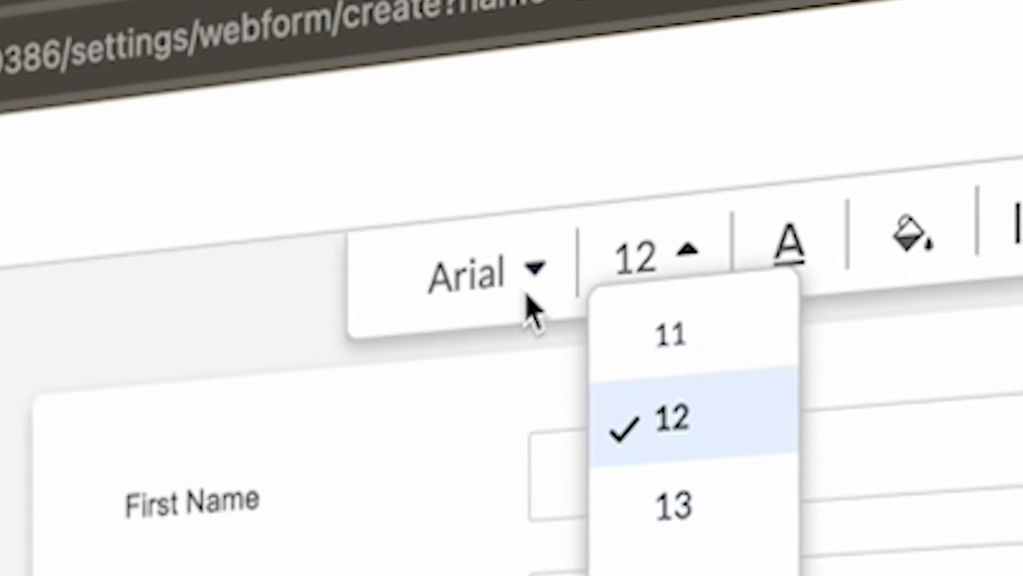
pyautogui.click(530, 120)
pyautogui.click(474, 283)
pyautogui.click(735, 245)
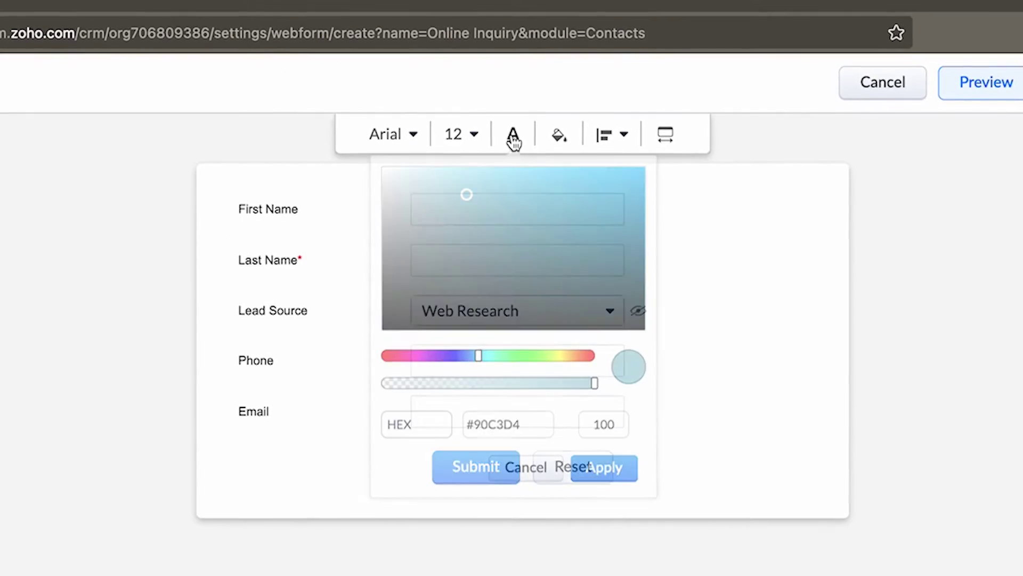
pyautogui.click(514, 133)
pyautogui.click(624, 132)
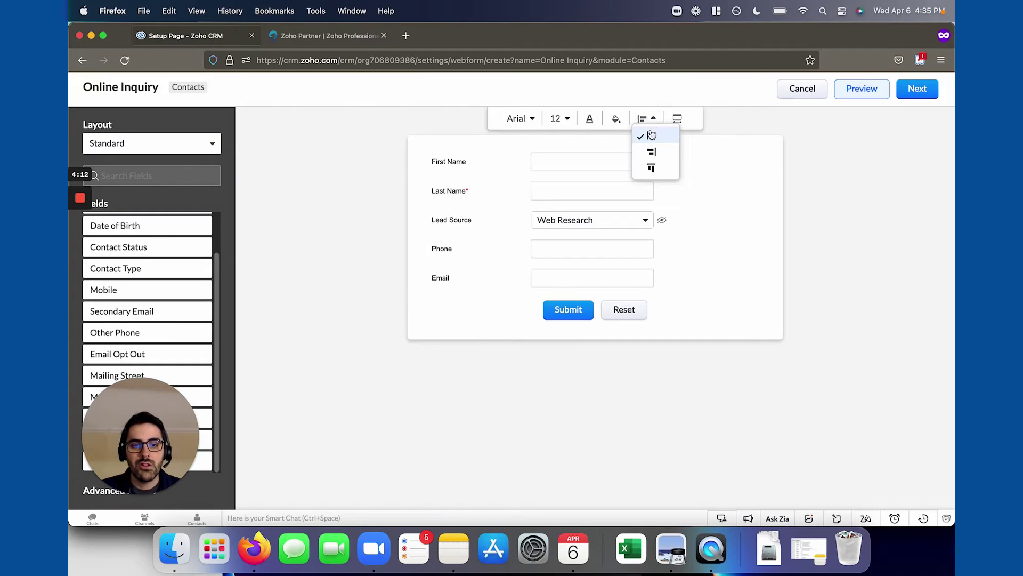
pyautogui.click(651, 152)
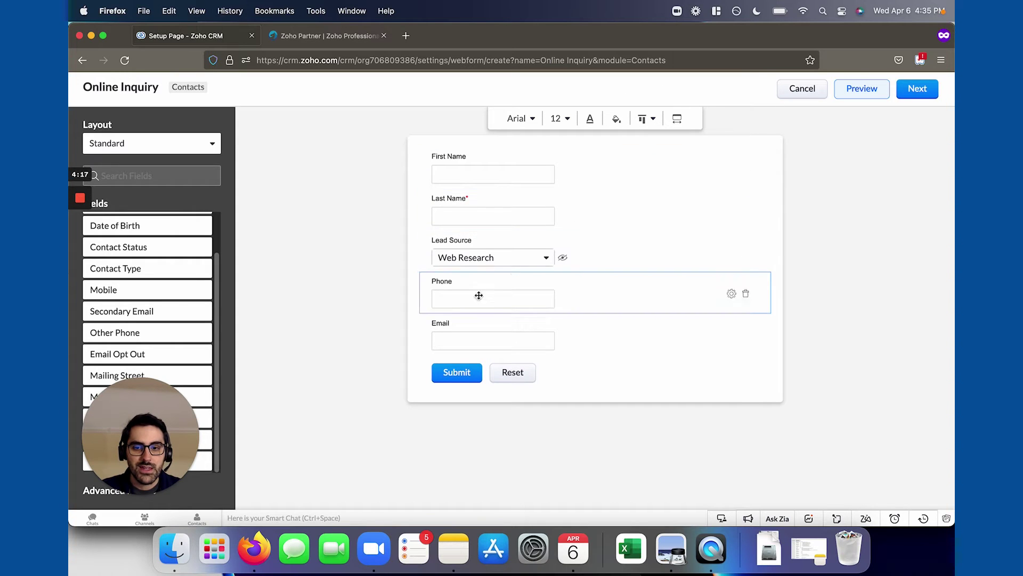
pyautogui.click(651, 122)
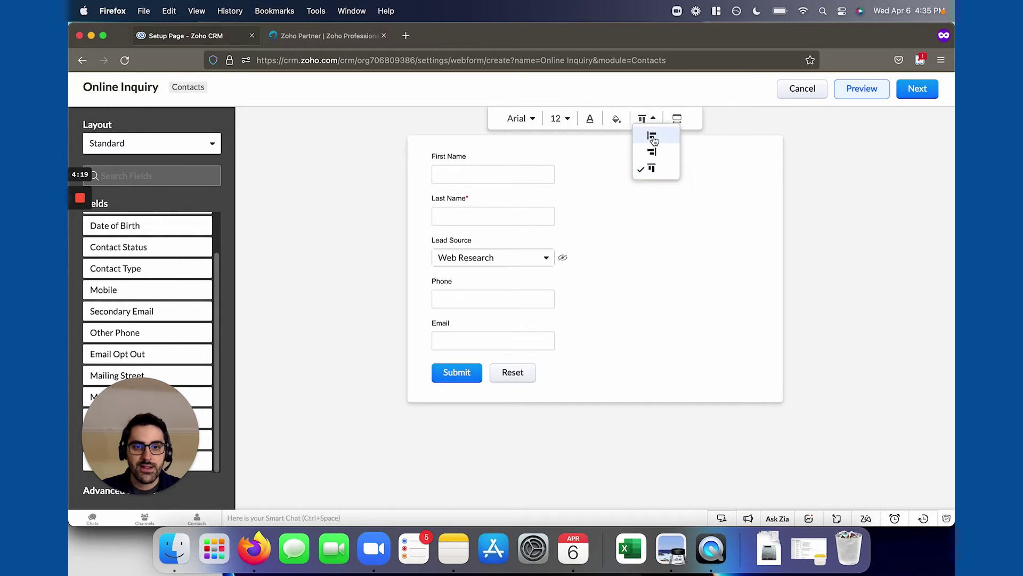
pyautogui.click(651, 135)
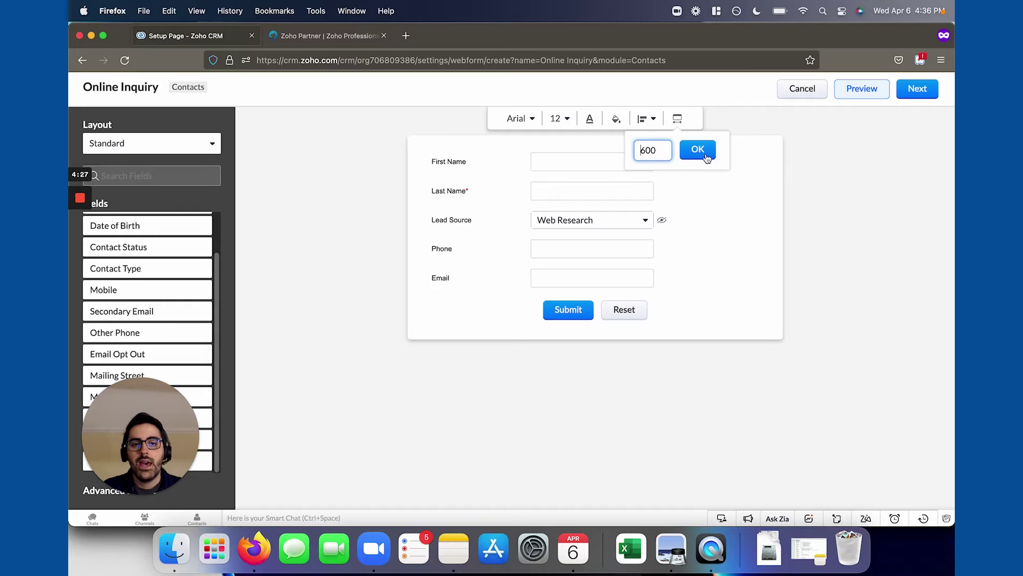
pyautogui.click(882, 175)
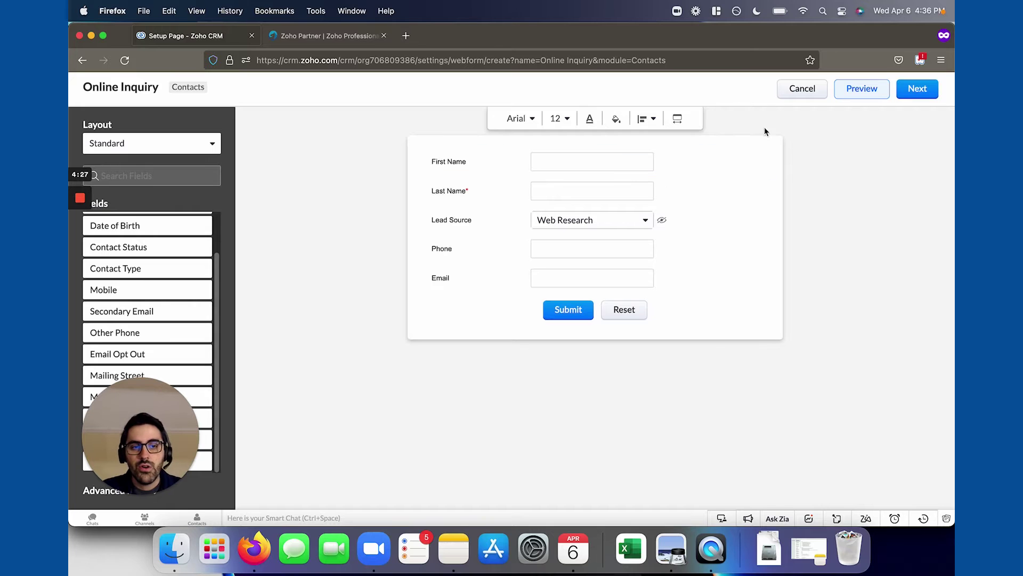
# - Preview the form, enter a sample first name, and close the preview
pyautogui.click(862, 91)
pyautogui.write('Madiso')
pyautogui.press('BackSpace')
pyautogui.press('BackSpace')
pyautogui.press('BackSpace')
pyautogui.press('BackSpace')
pyautogui.write('ssimo')
pyautogui.press('Tab')
pyautogui.click(685, 94)
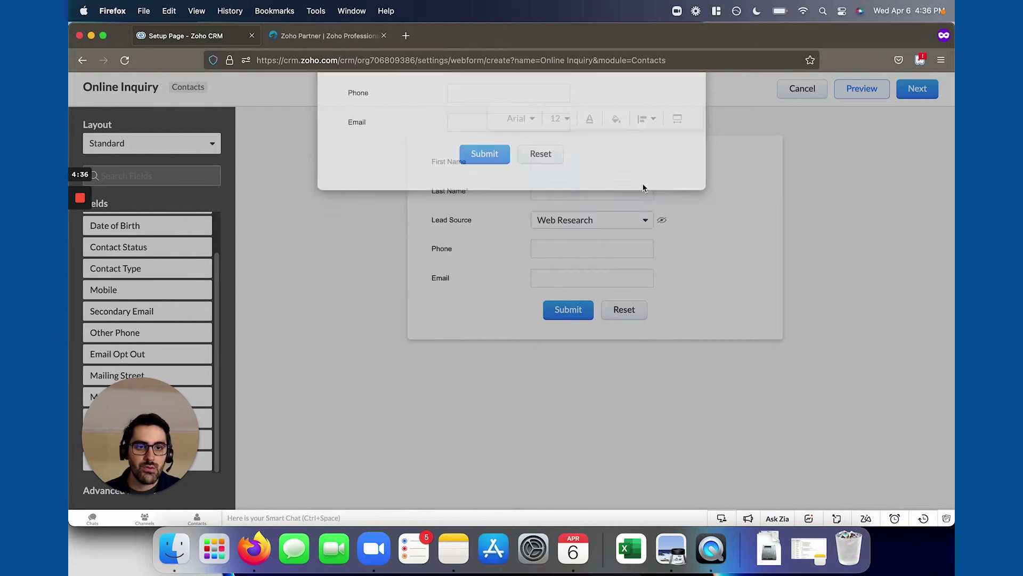
# - Add then delete a Standard Captcha below Email, and drop a reCAPTCHA there instead
pyautogui.moveTo(165, 427); pyautogui.dragTo(167, 107)
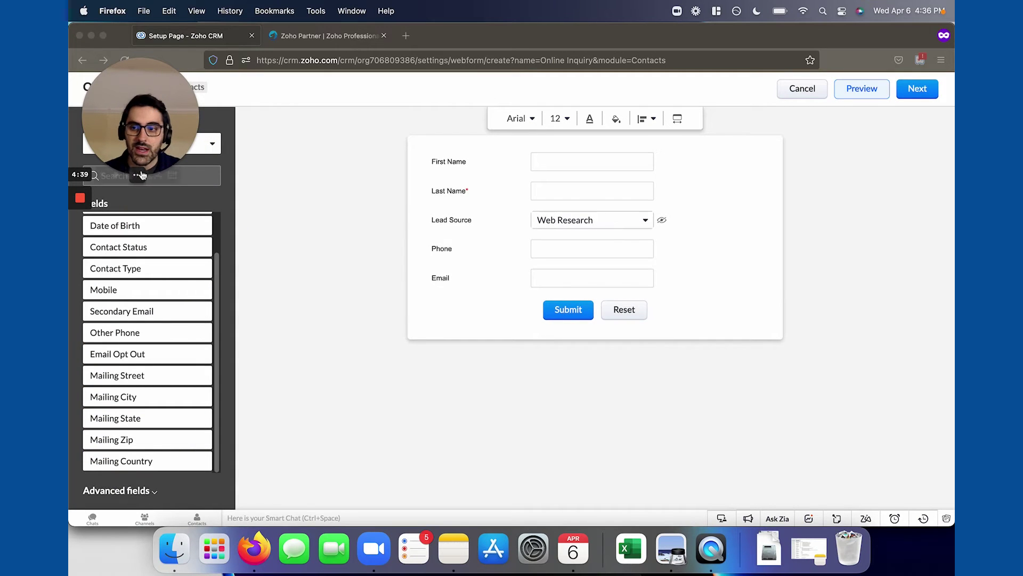
pyautogui.click(118, 490)
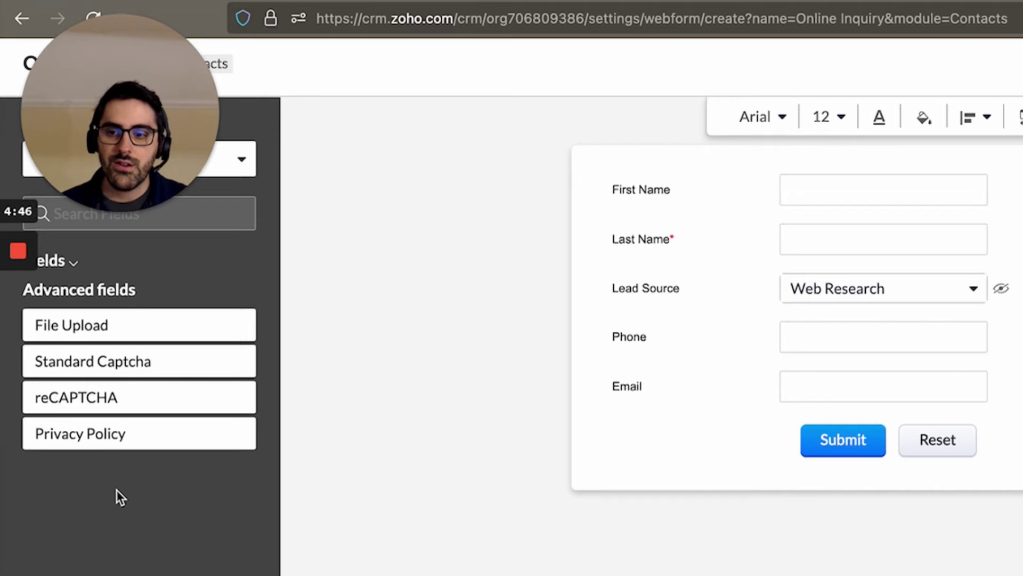
pyautogui.moveTo(107, 366); pyautogui.dragTo(876, 420)
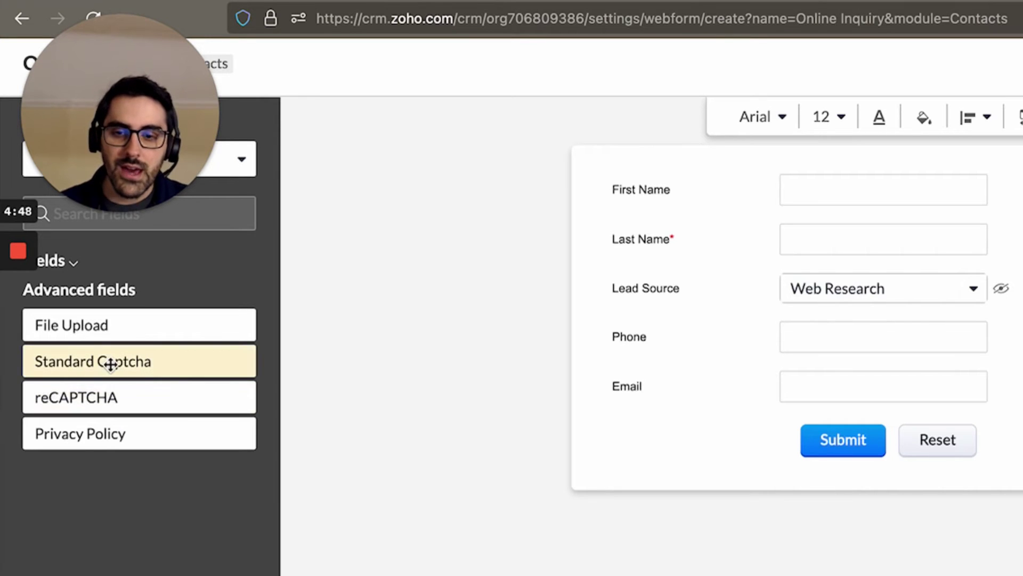
pyautogui.moveTo(621, 424); pyautogui.dragTo(619, 426)
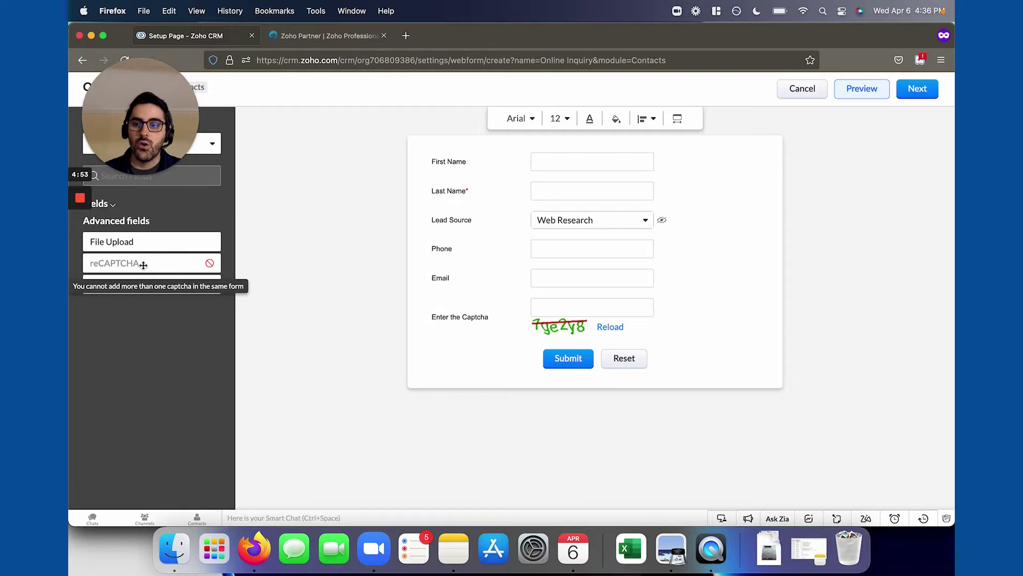
pyautogui.click(761, 320)
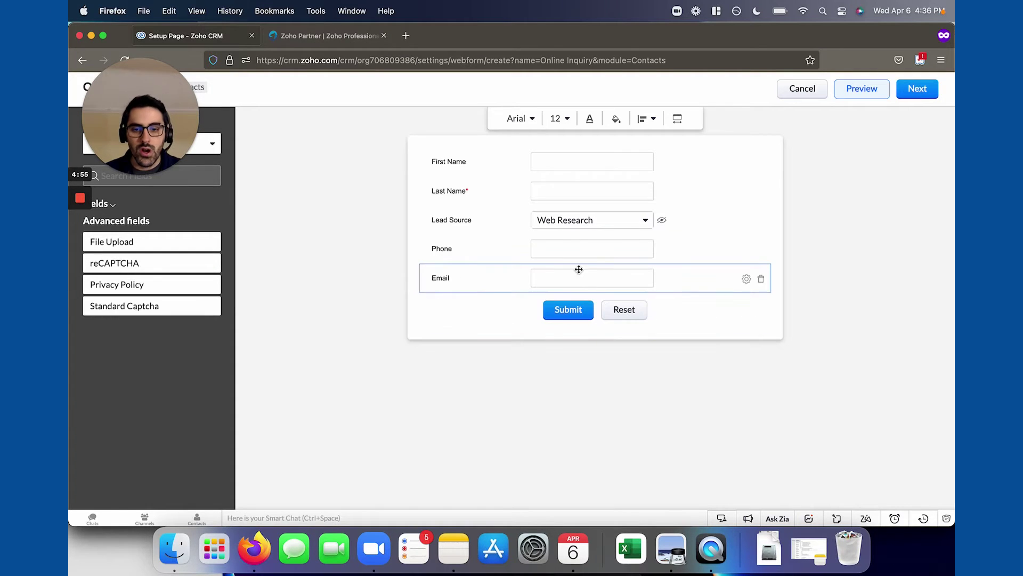
pyautogui.moveTo(178, 265); pyautogui.dragTo(613, 313)
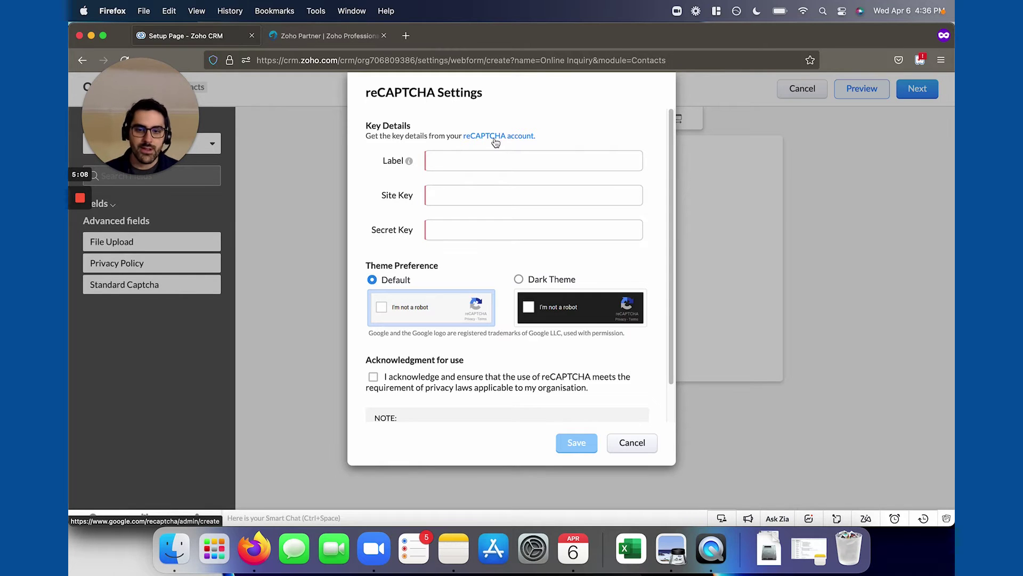
# - Cancel the reCAPTCHA and Button Properties dialogs, then continue to the Details settings
pyautogui.scroll(-2, 496, 142)
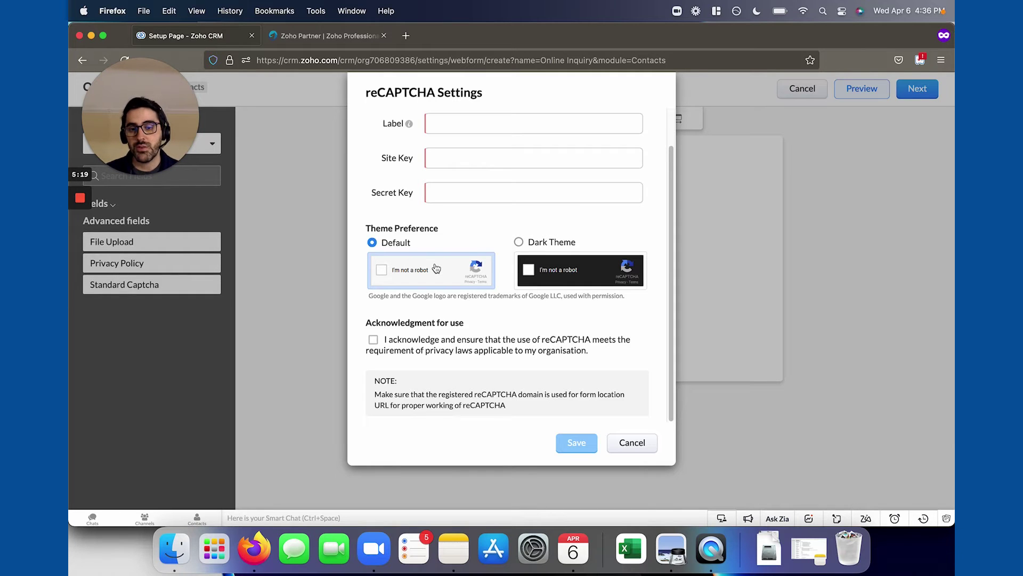
pyautogui.click(635, 445)
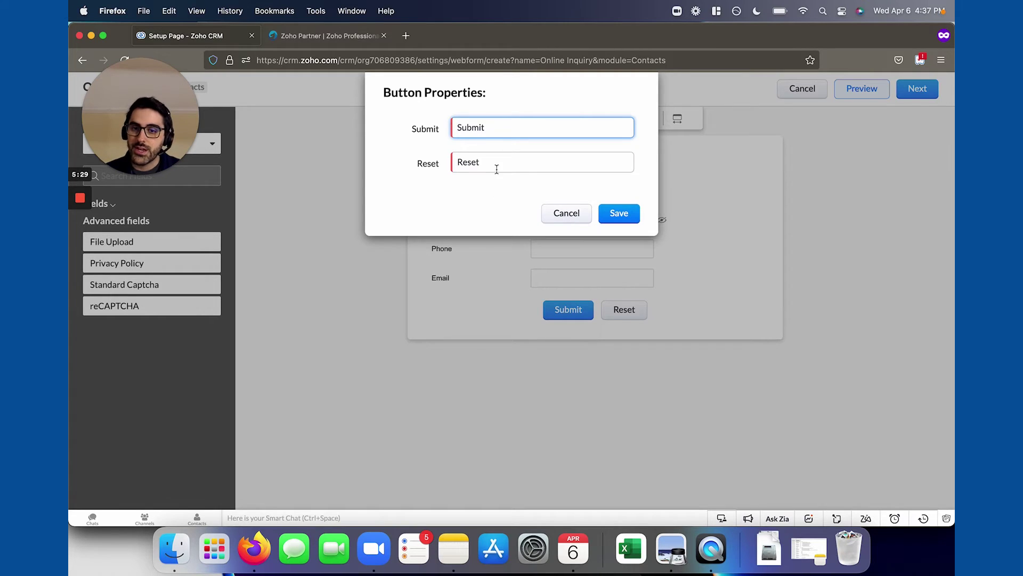
pyautogui.click(566, 215)
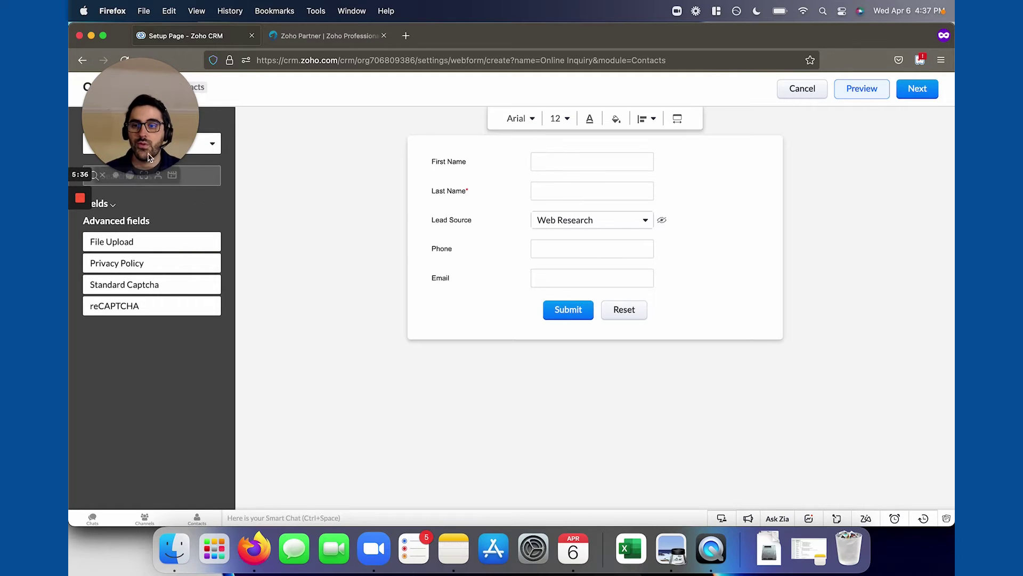
pyautogui.click(126, 208)
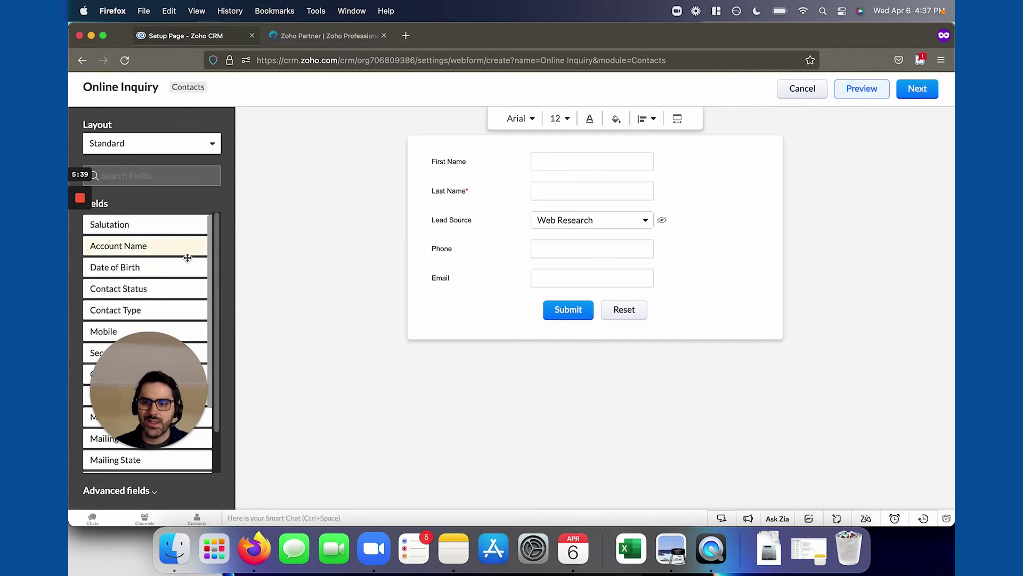
pyautogui.click(916, 90)
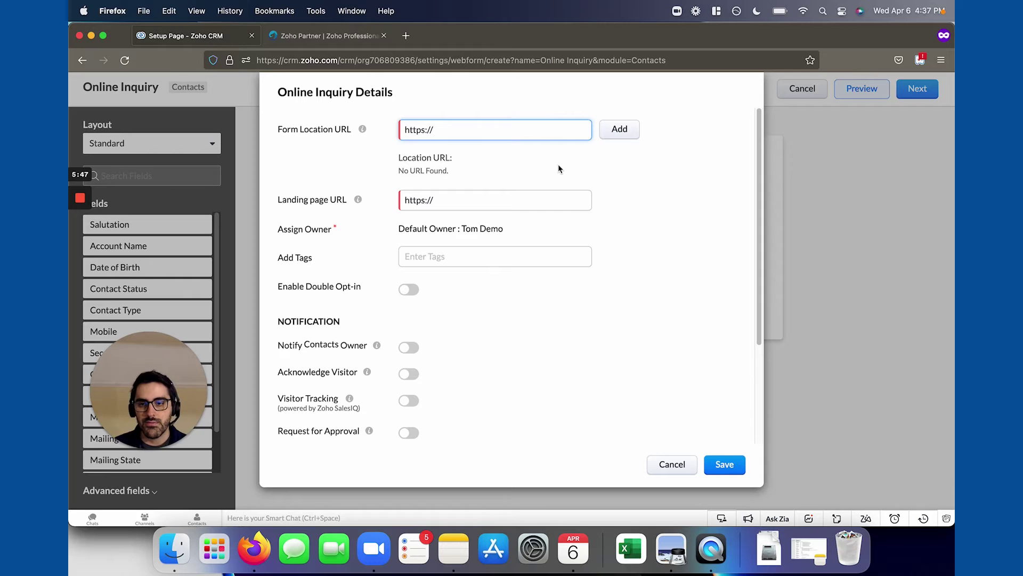
pyautogui.press('super+a')
pyautogui.press('BackSpace')
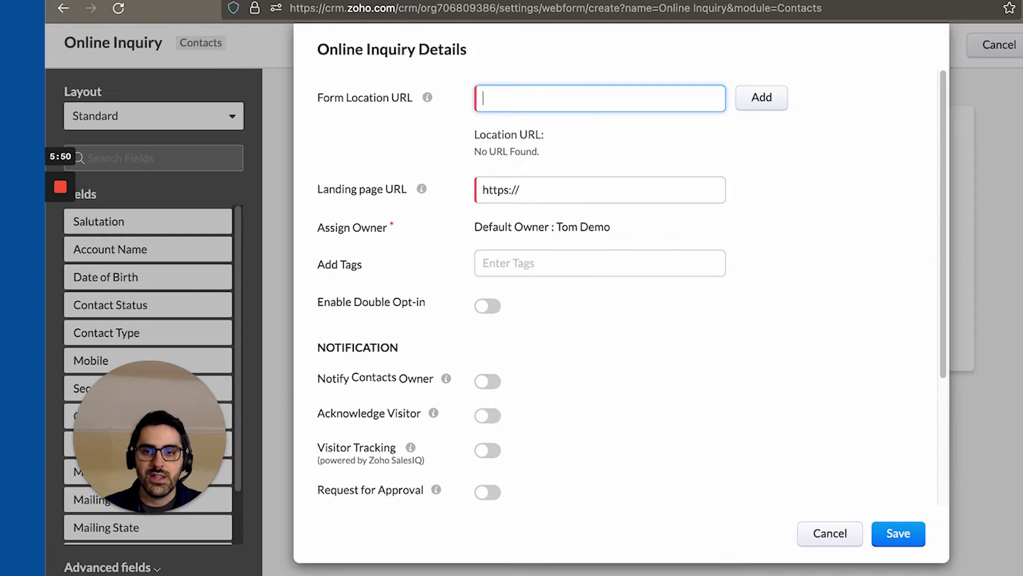
pyautogui.write('https://bluroot.ca/')
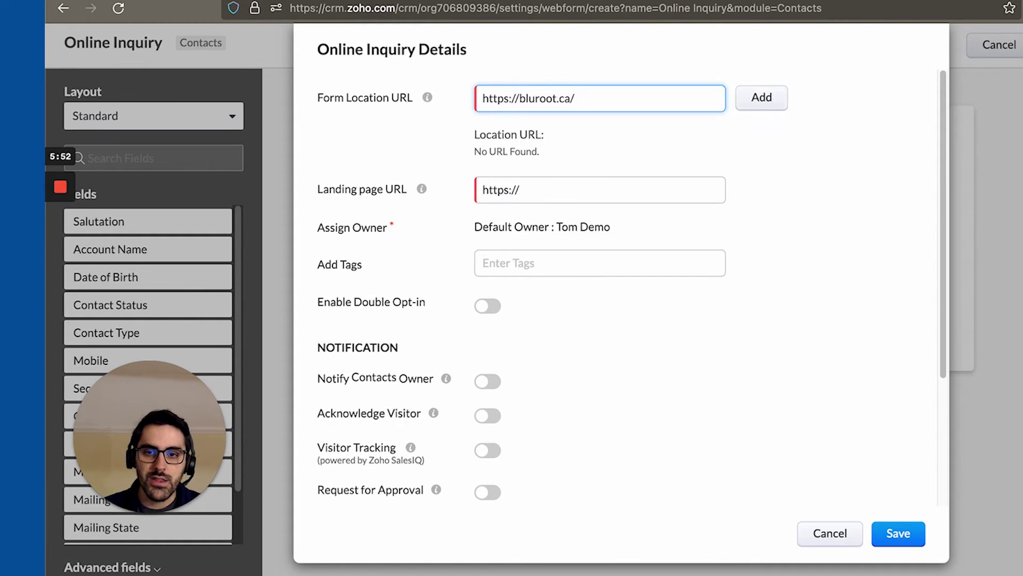
pyautogui.click(779, 96)
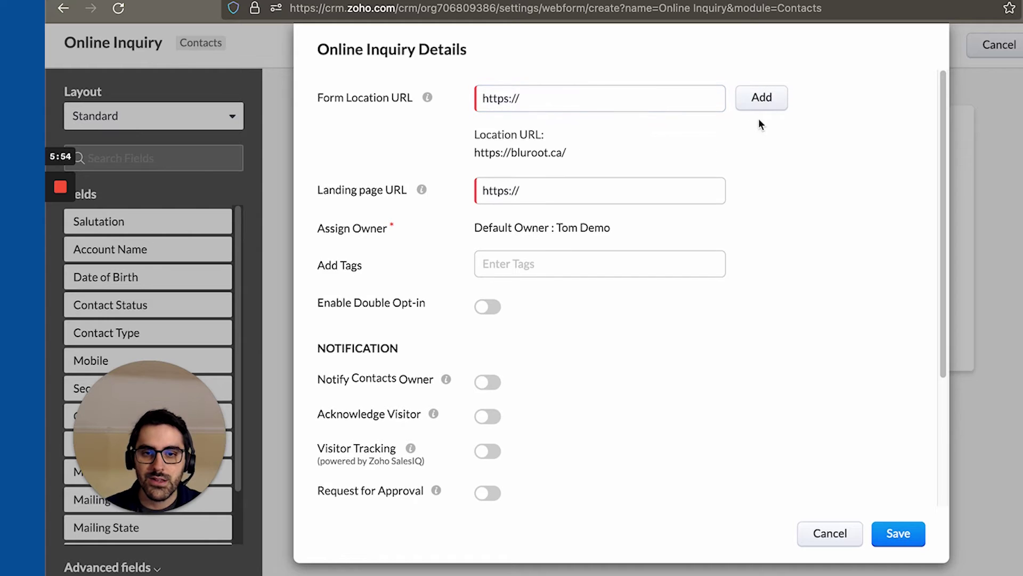
pyautogui.press('super+a')
pyautogui.write('https://bluroot.ca/')
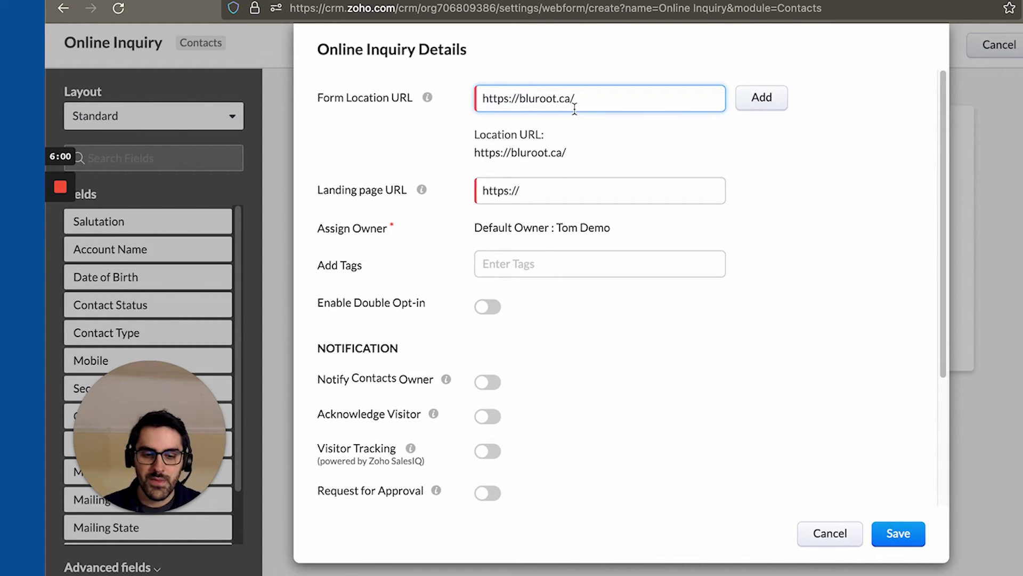
pyautogui.click(575, 106)
pyautogui.press('BackSpace')
pyautogui.write('om')
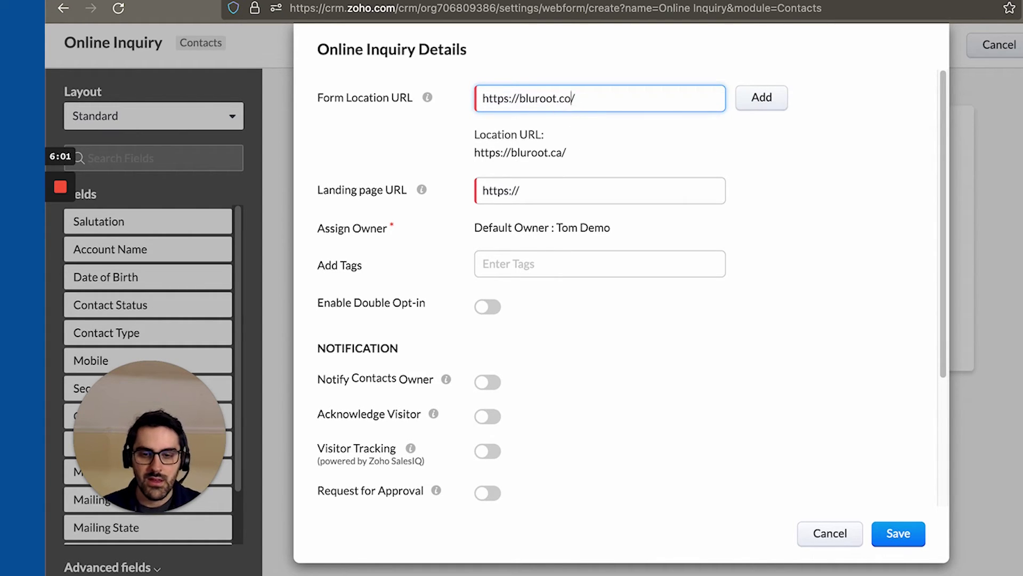
pyautogui.press('Return')
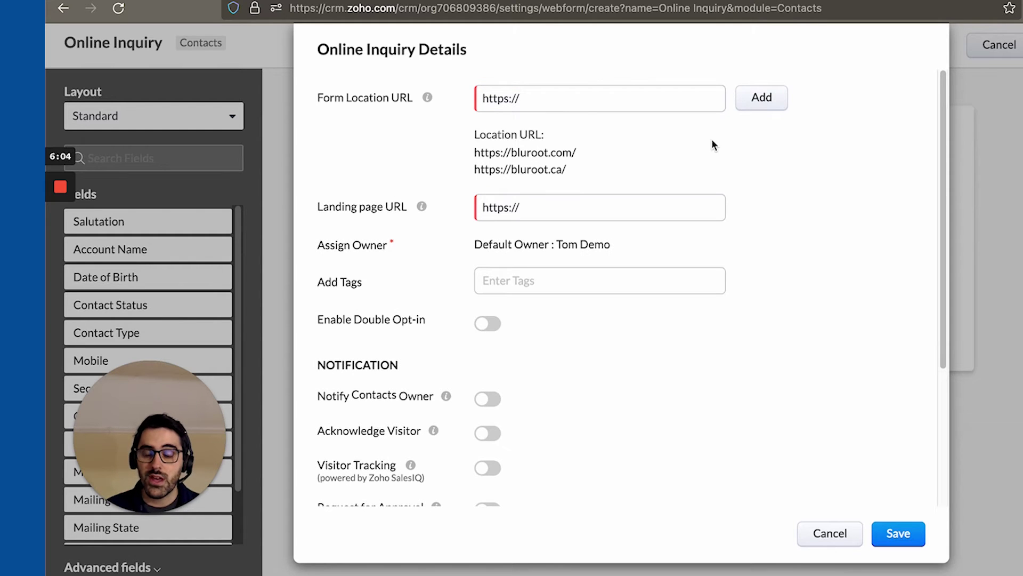
# - Replace both bluroot URLs with '*' to accept submissions from any location
pyautogui.click(589, 153)
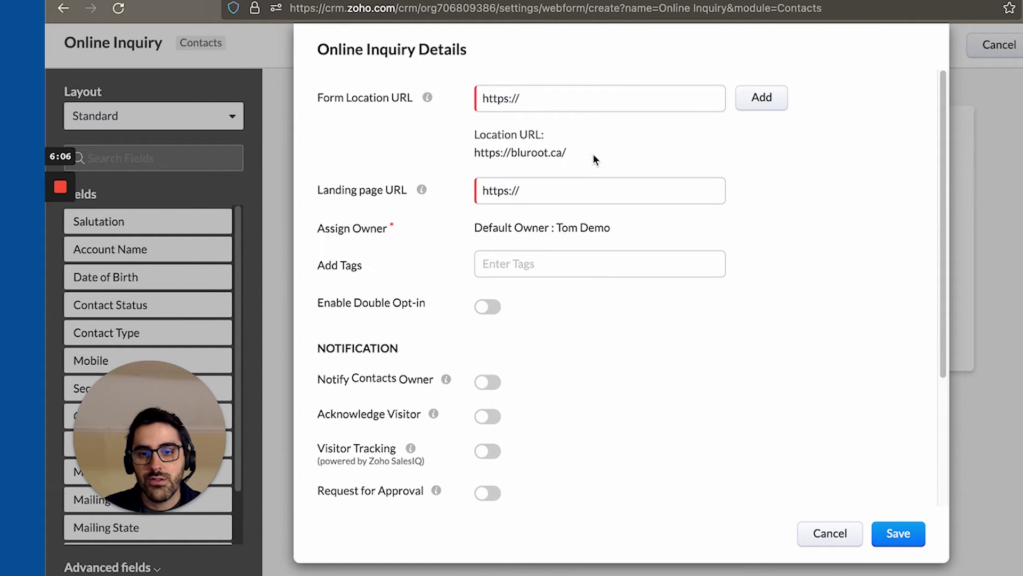
pyautogui.click(582, 153)
pyautogui.tripleClick(553, 103)
pyautogui.write('*')
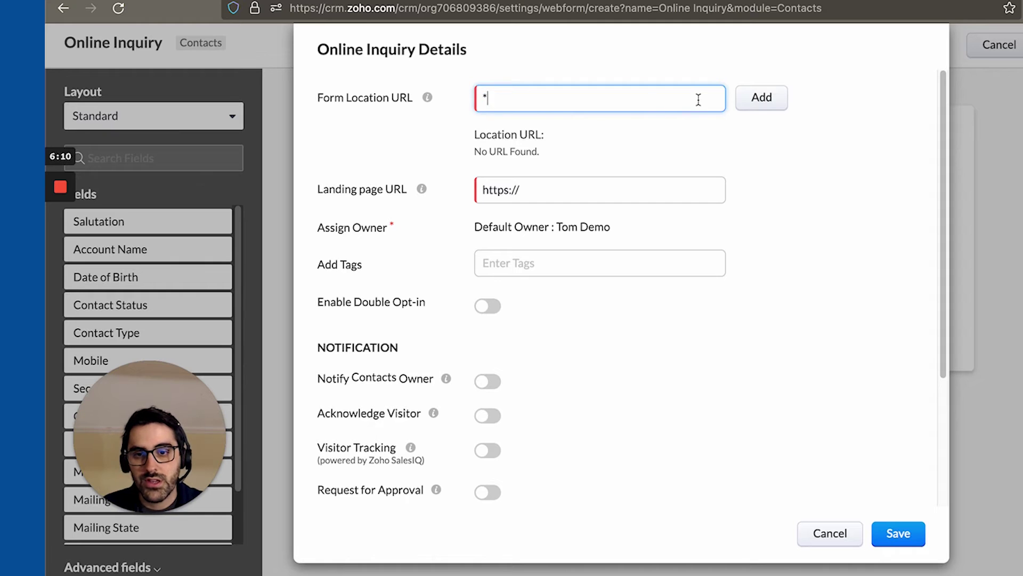
pyautogui.click(762, 98)
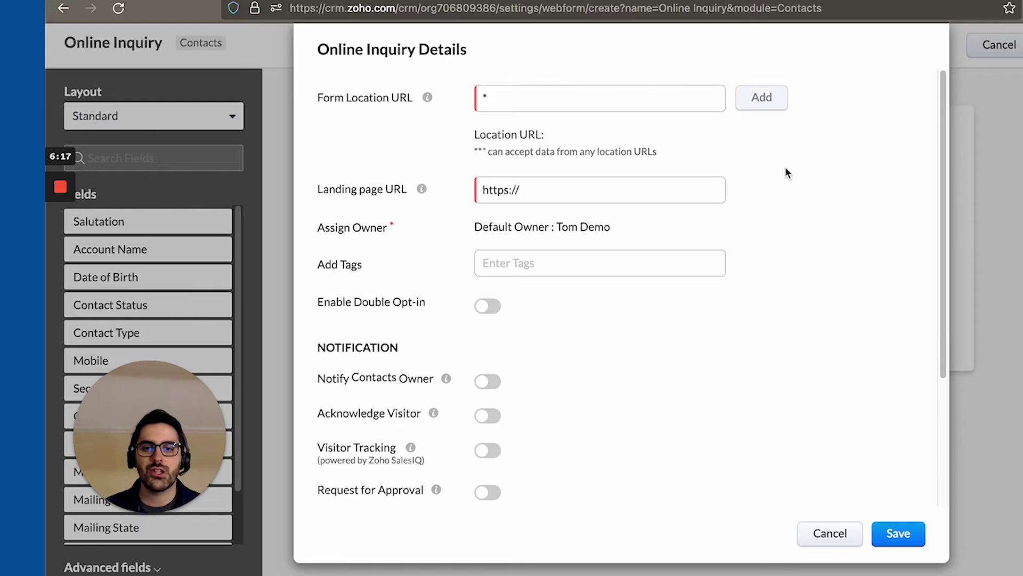
pyautogui.moveTo(528, 184); pyautogui.dragTo(439, 207)
pyautogui.moveTo(422, 191)
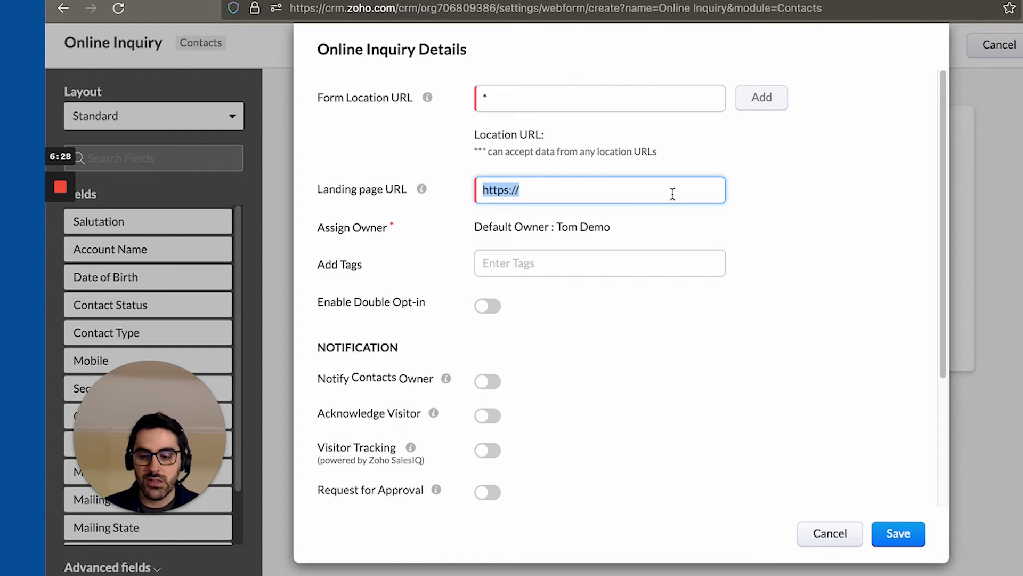
pyautogui.write('https://bluroot.ca/')
pyautogui.write('thank-you')
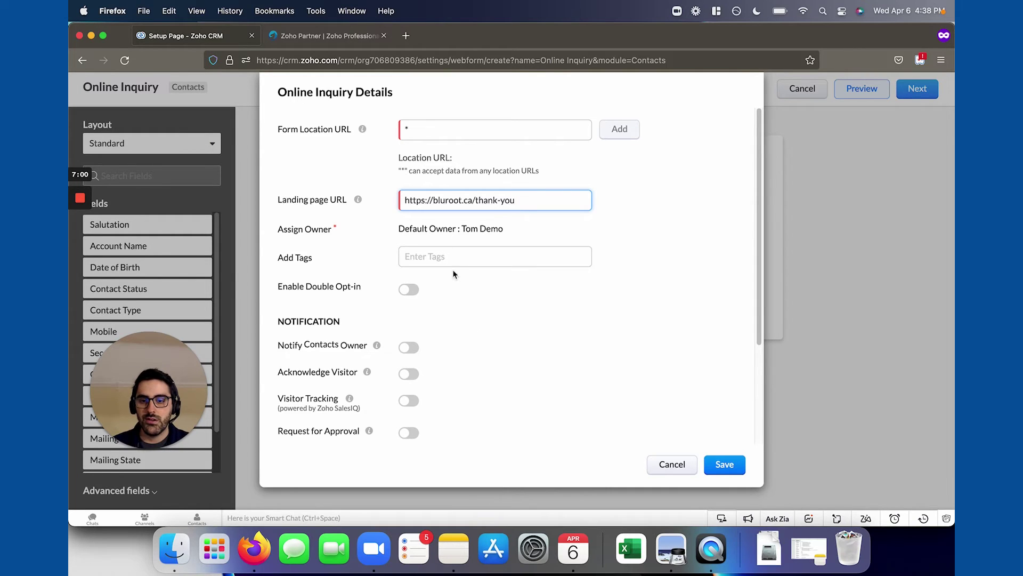
pyautogui.click(546, 231)
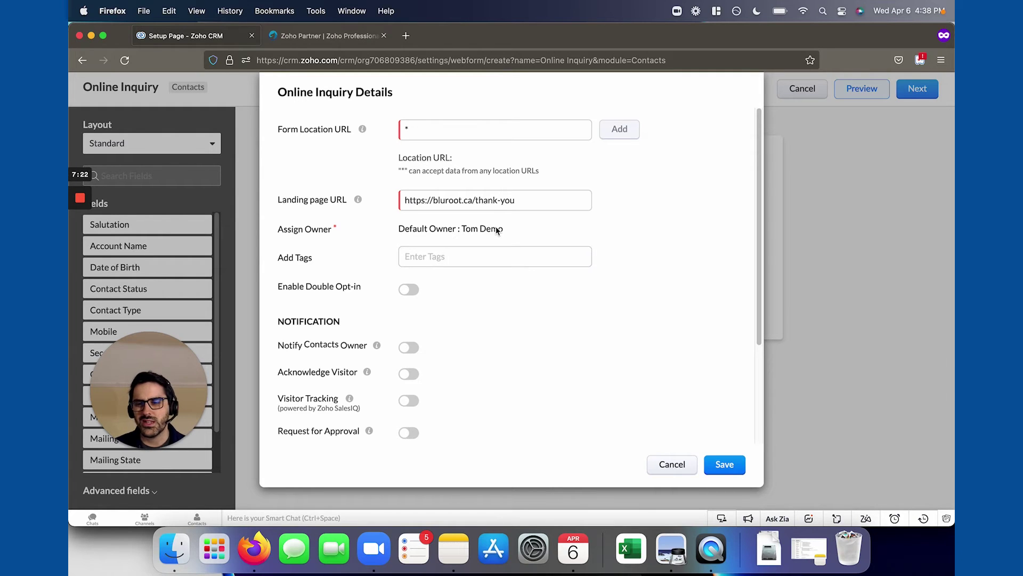
pyautogui.click(450, 260)
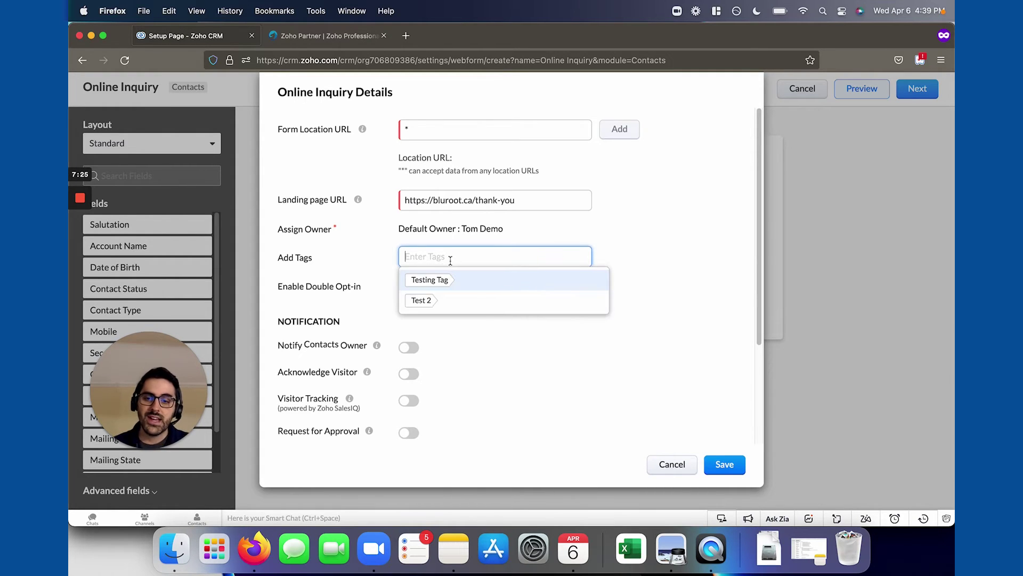
pyautogui.click(683, 259)
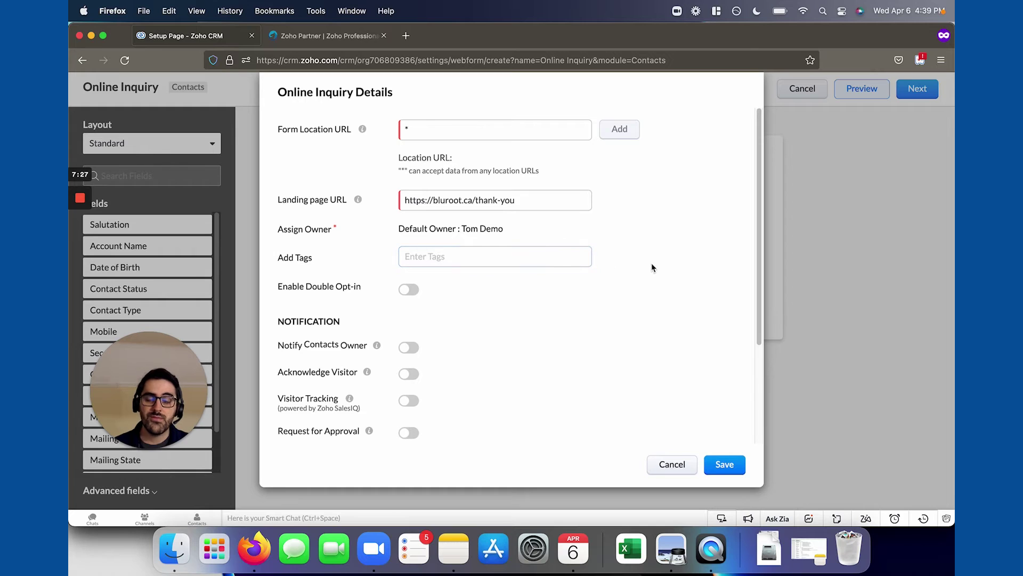
# - Leave double opt-in and contact owner notification off, and switch on visitor acknowledgement
pyautogui.click(409, 289)
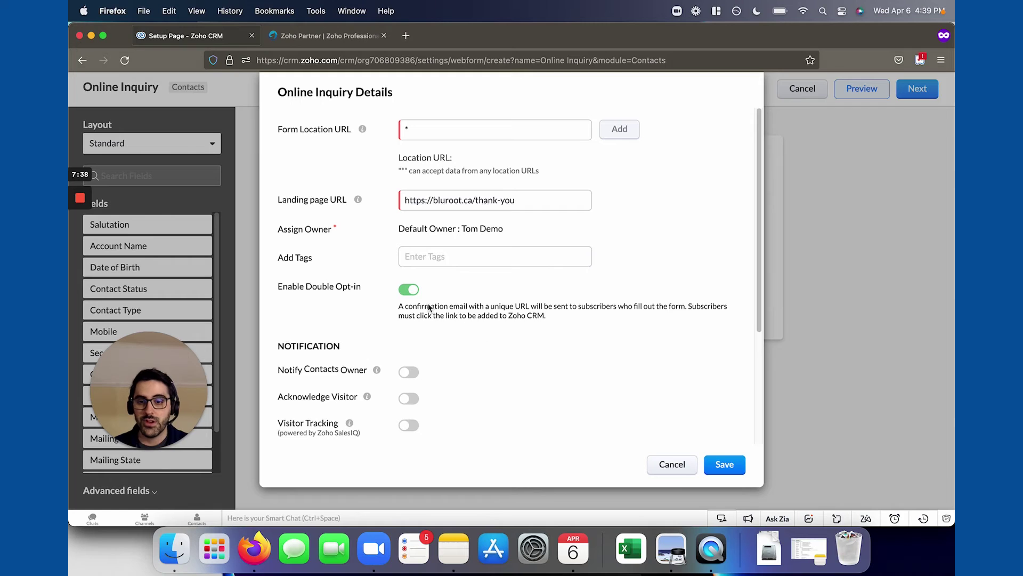
pyautogui.click(414, 289)
pyautogui.scroll(-3, 414, 278)
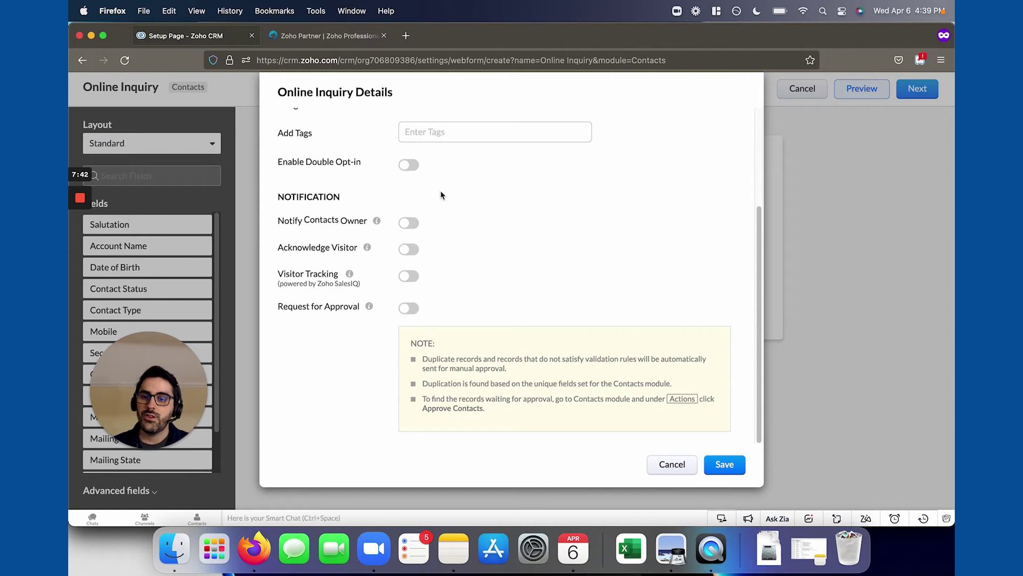
pyautogui.click(417, 223)
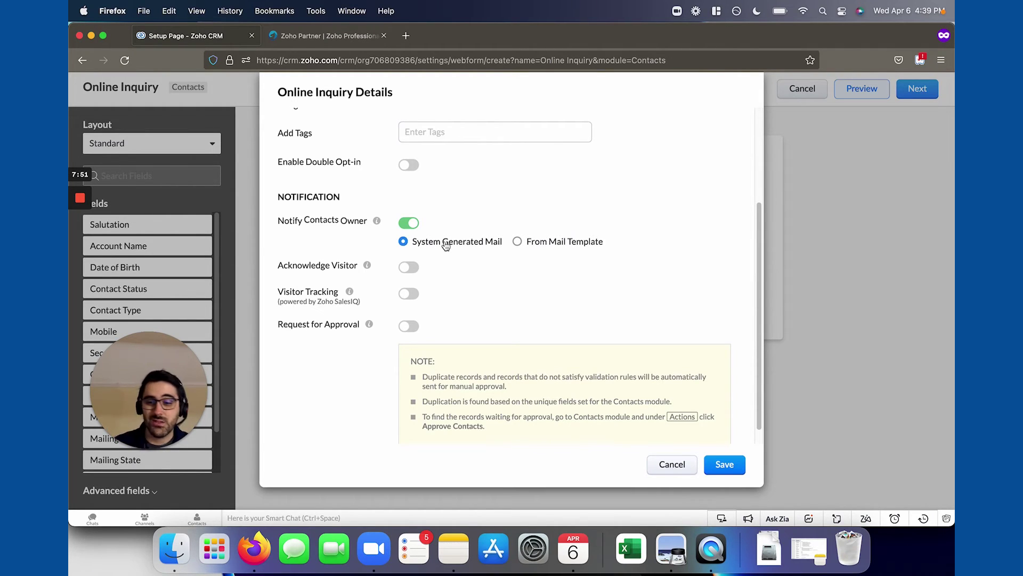
pyautogui.click(417, 224)
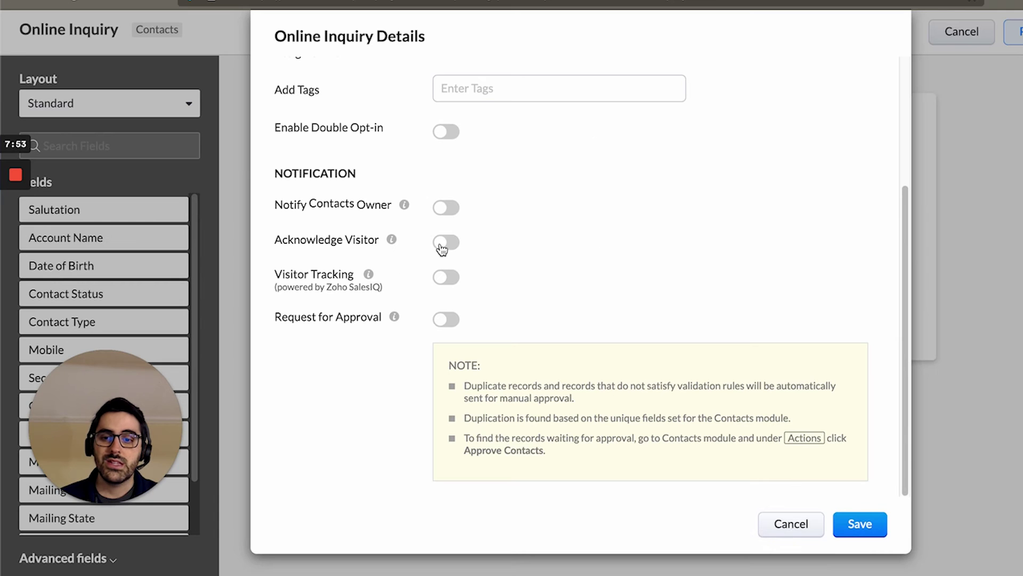
pyautogui.click(442, 244)
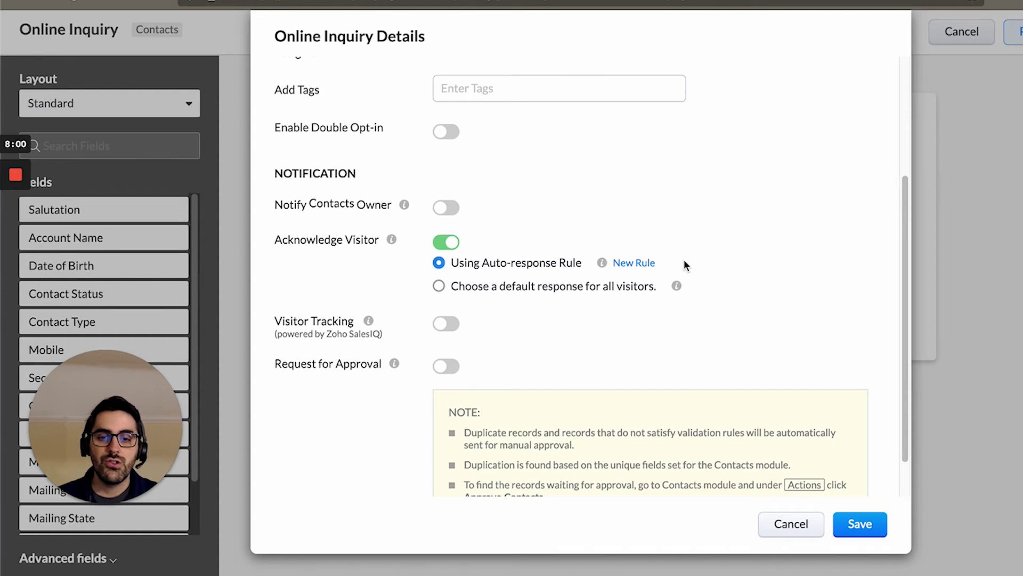
# - Use one default response for all visitors and try saving without an email template
pyautogui.click(470, 288)
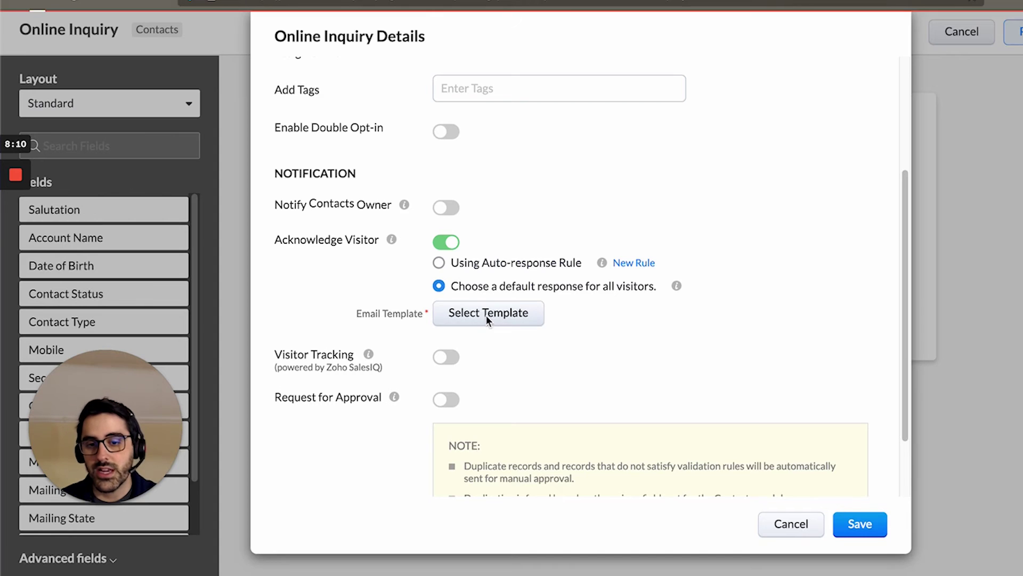
pyautogui.click(487, 314)
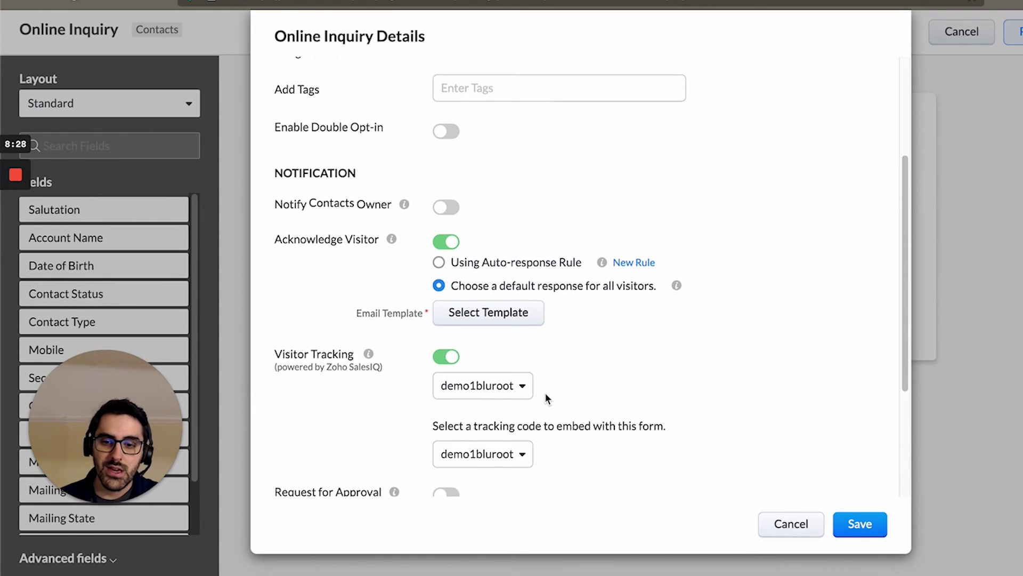
pyautogui.scroll(-2, 587, 367)
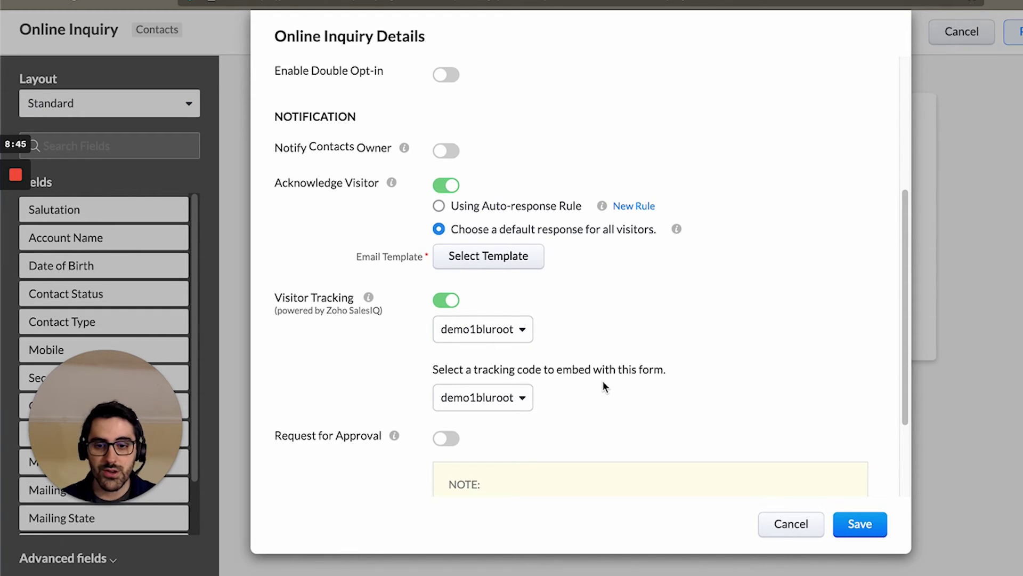
pyautogui.scroll(-3, 603, 380)
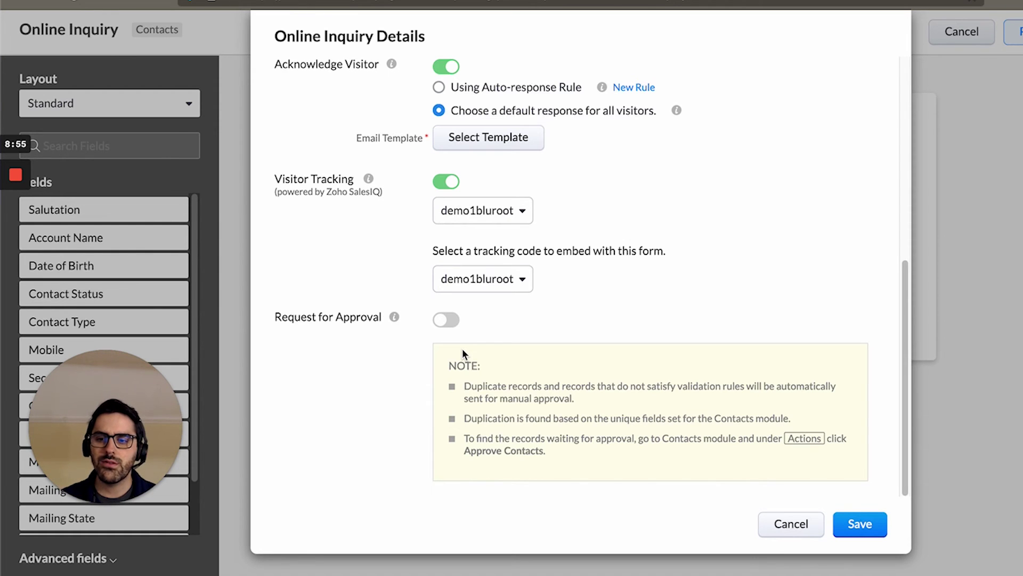
pyautogui.moveTo(395, 314)
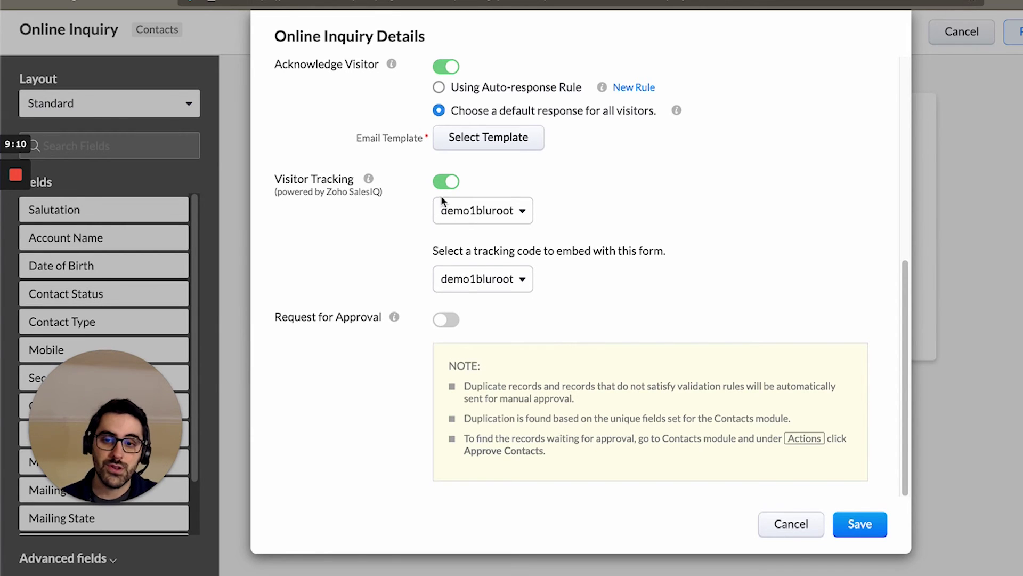
pyautogui.scroll(6, 441, 201)
pyautogui.click(849, 527)
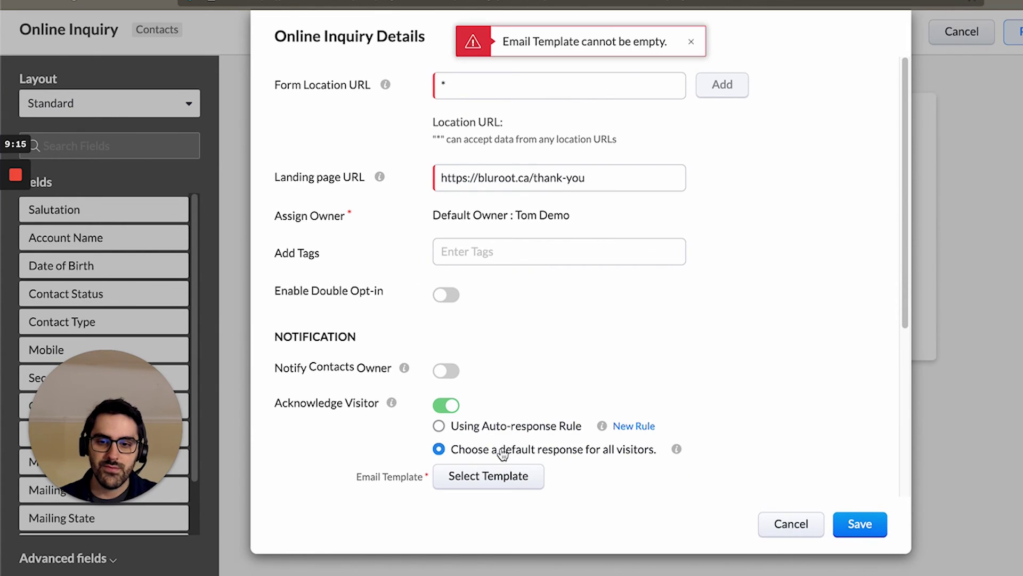
# - Turn off visitor acknowledgement, save the webform, and keep the Source embed code format
pyautogui.click(452, 407)
pyautogui.click(862, 526)
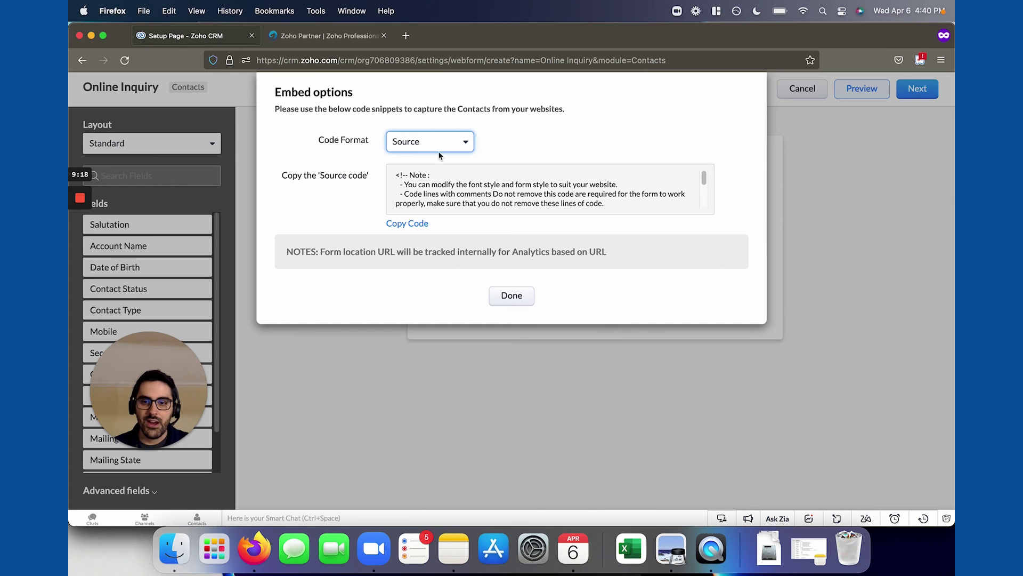
pyautogui.click(483, 104)
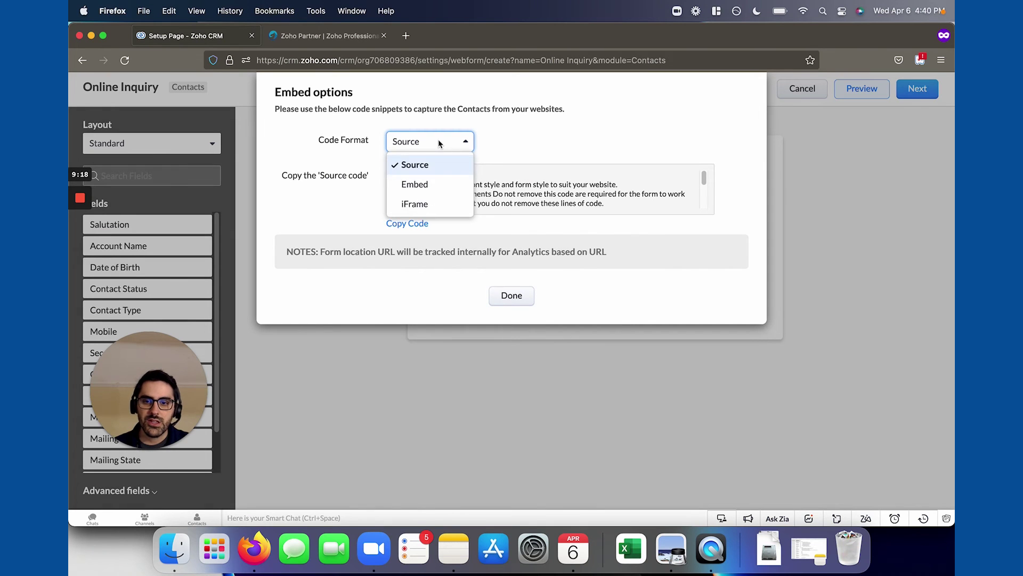
pyautogui.click(546, 158)
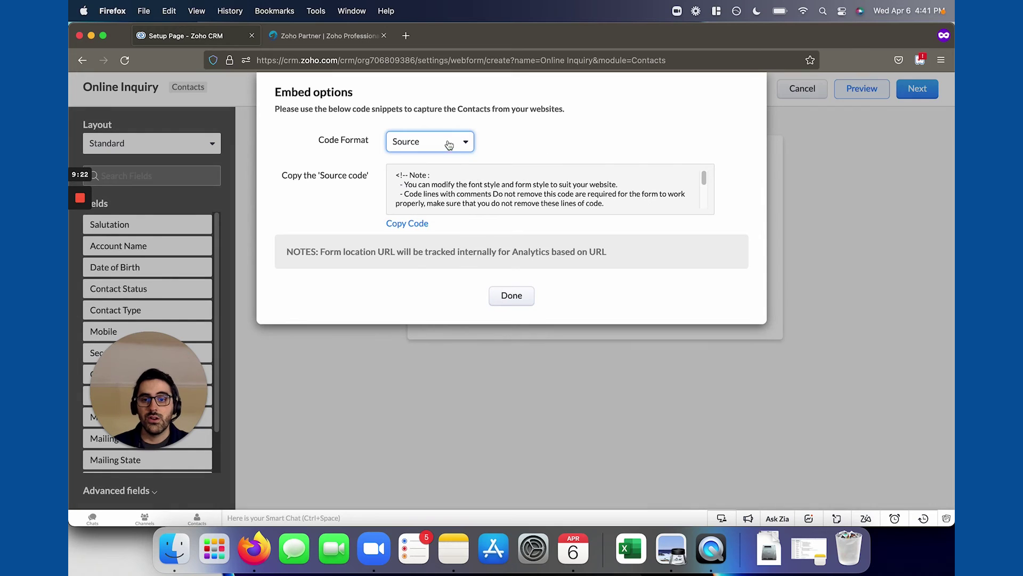
pyautogui.scroll(-3, 557, 184)
pyautogui.scroll(-5, 604, 200)
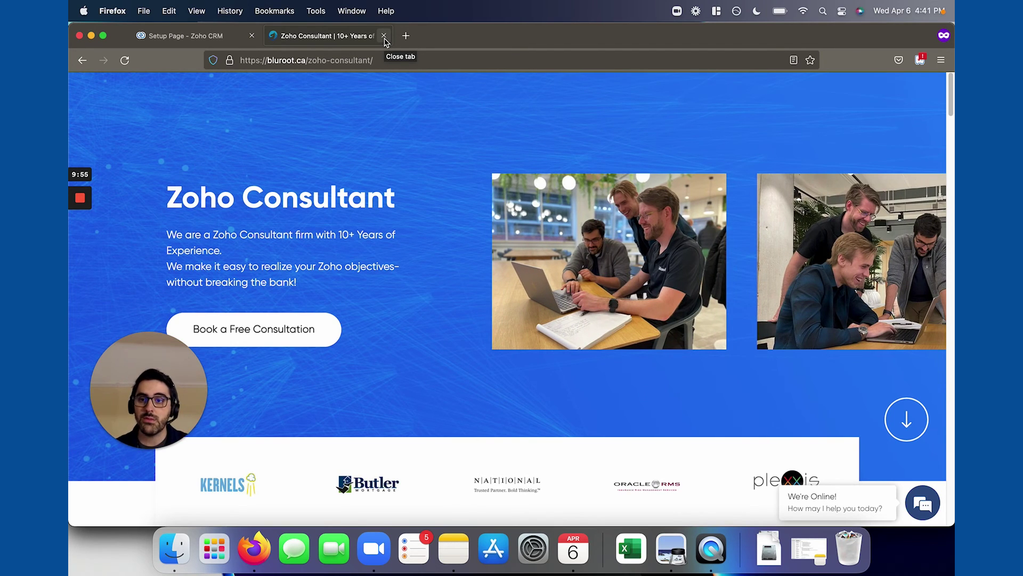
# - Back on the setup tab, switch the code format to Embed and select the script
pyautogui.click(181, 35)
pyautogui.click(430, 141)
pyautogui.click(427, 193)
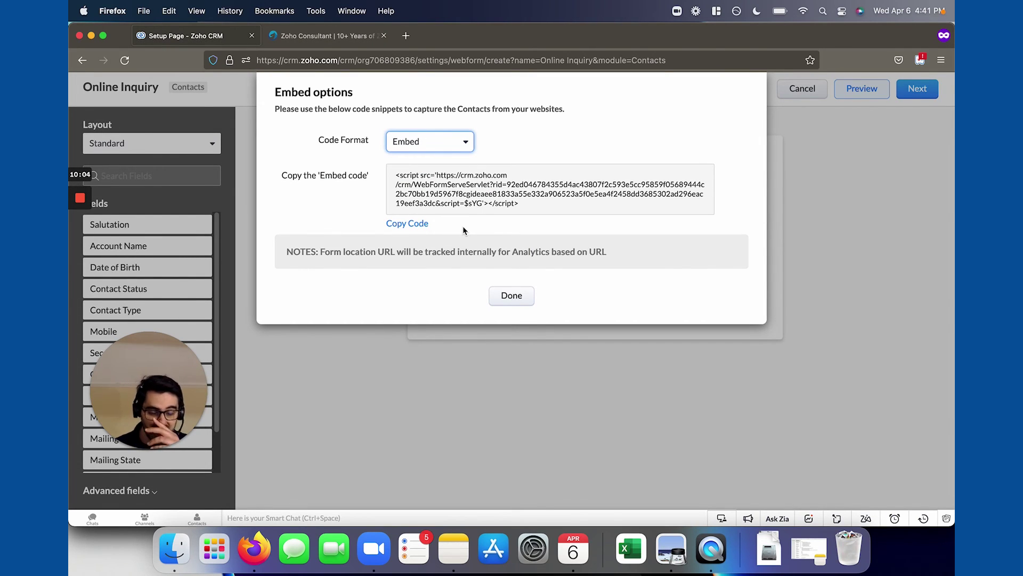
pyautogui.moveTo(520, 204); pyautogui.dragTo(396, 175)
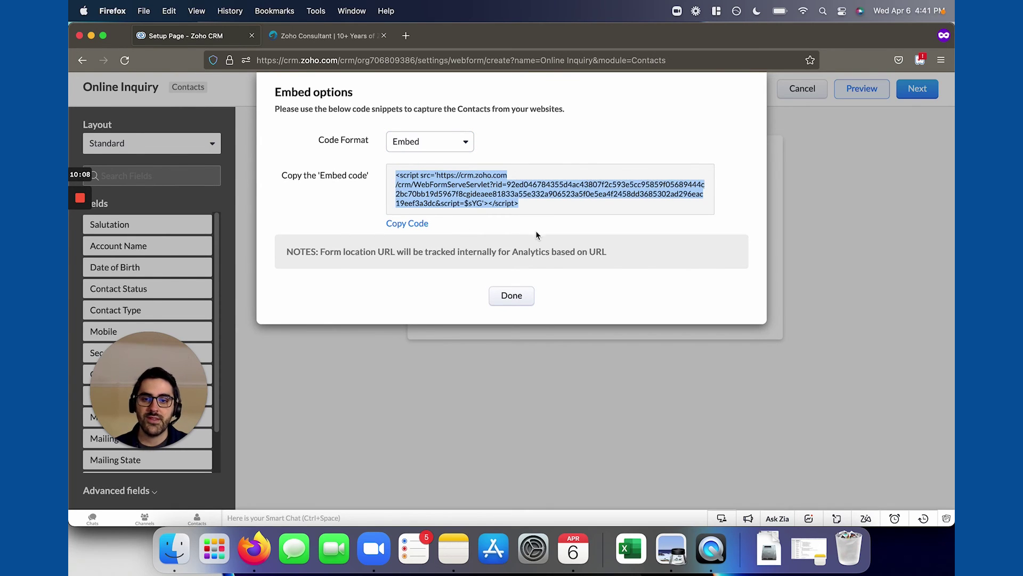
# - Switch the code format to iFrame and return to the Webforms list
pyautogui.click(433, 147)
pyautogui.click(433, 202)
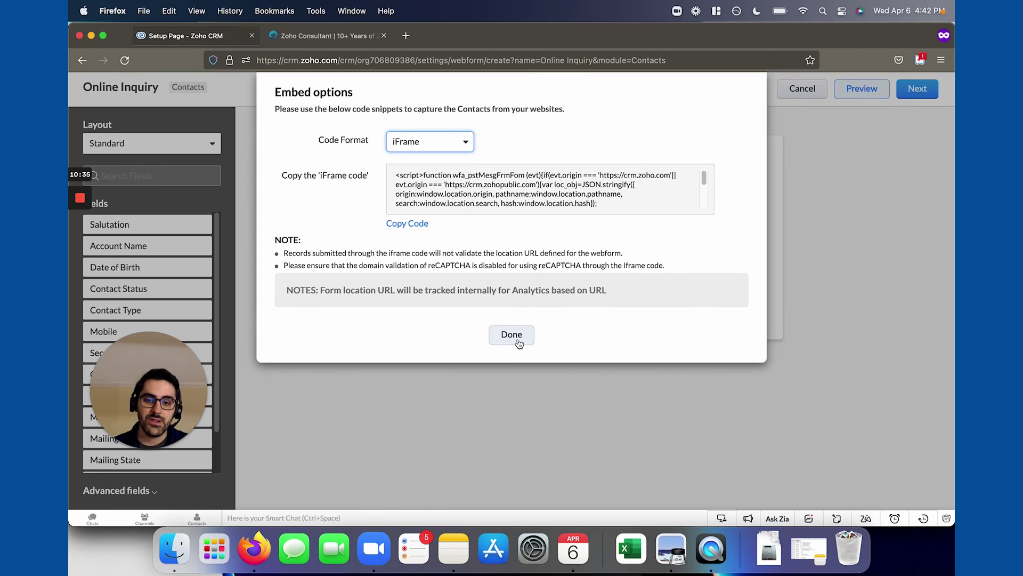
pyautogui.click(512, 333)
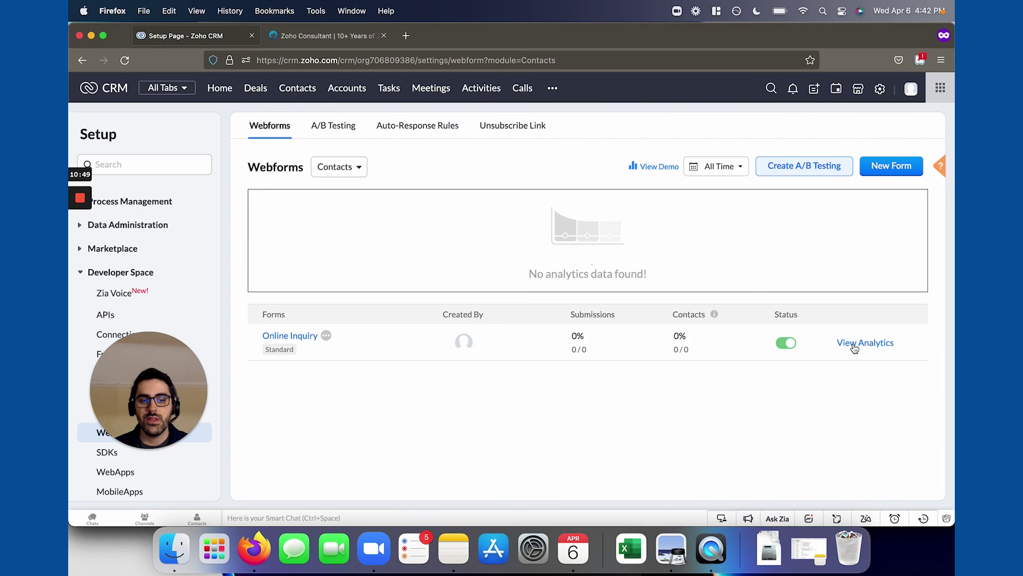
# - Review the Online Inquiry form's analytics on the Region and Contacts tabs
pyautogui.click(991, 355)
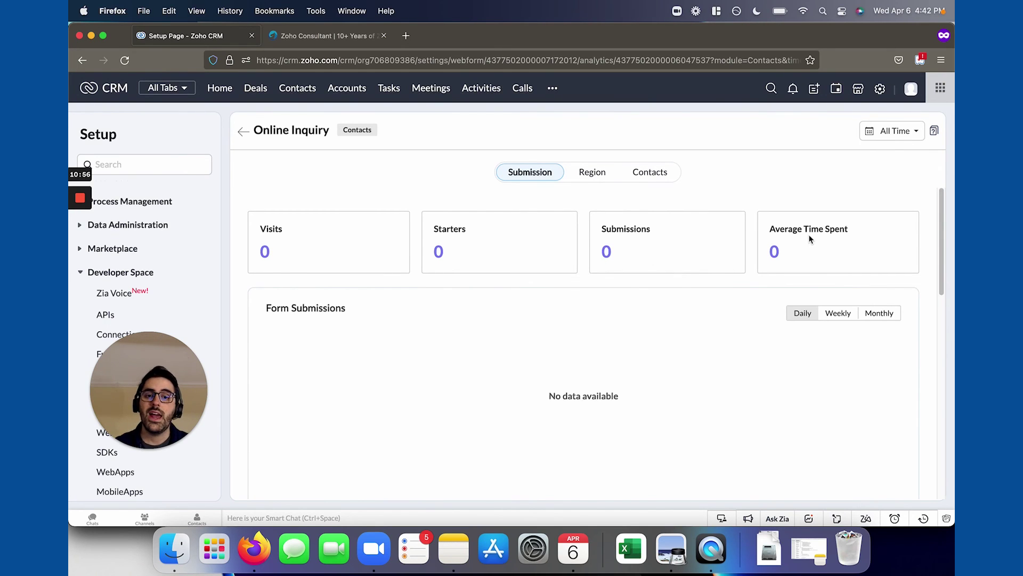
pyautogui.scroll(-1, 765, 344)
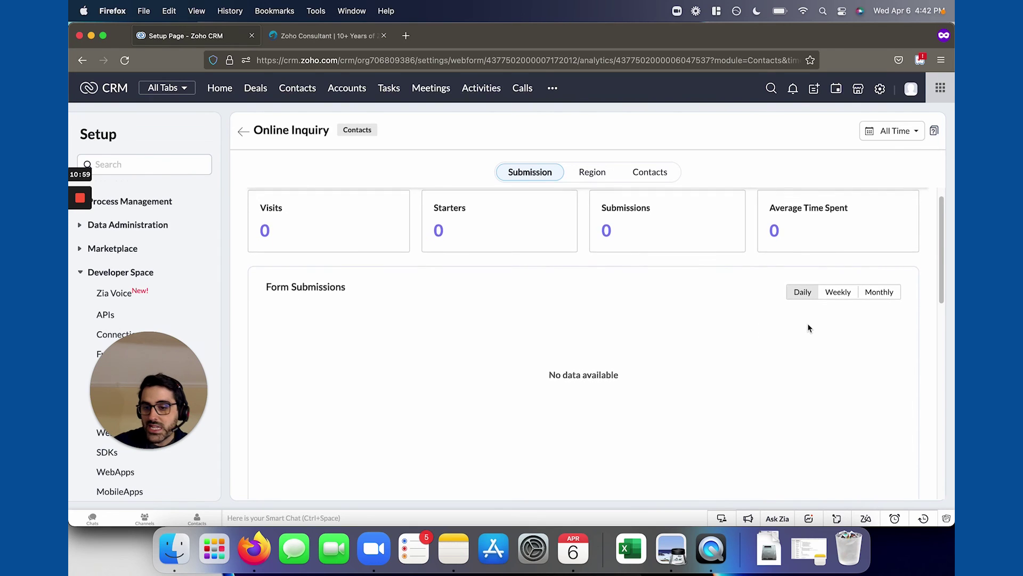
pyautogui.scroll(1, 831, 322)
pyautogui.click(602, 174)
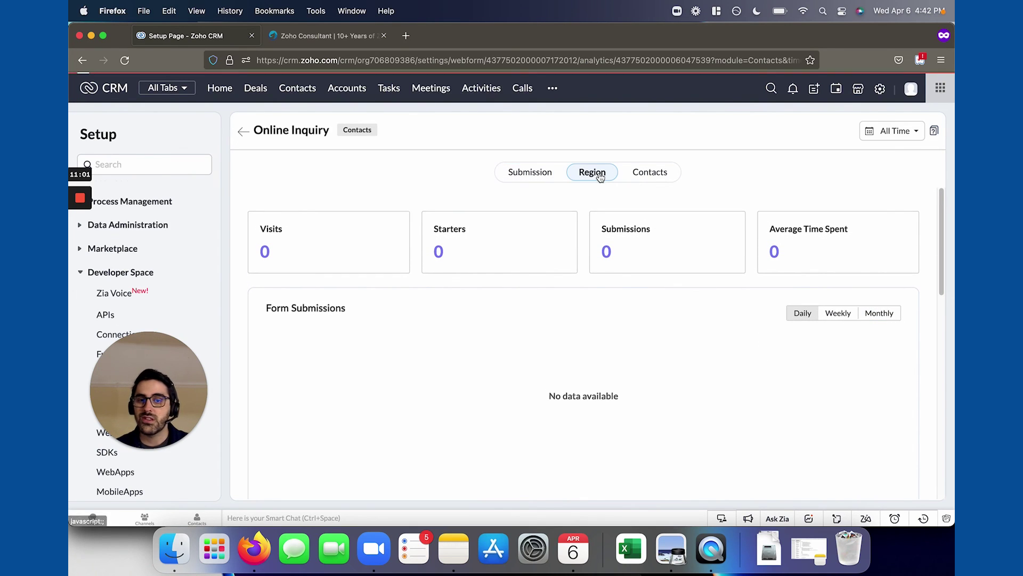
pyautogui.click(635, 176)
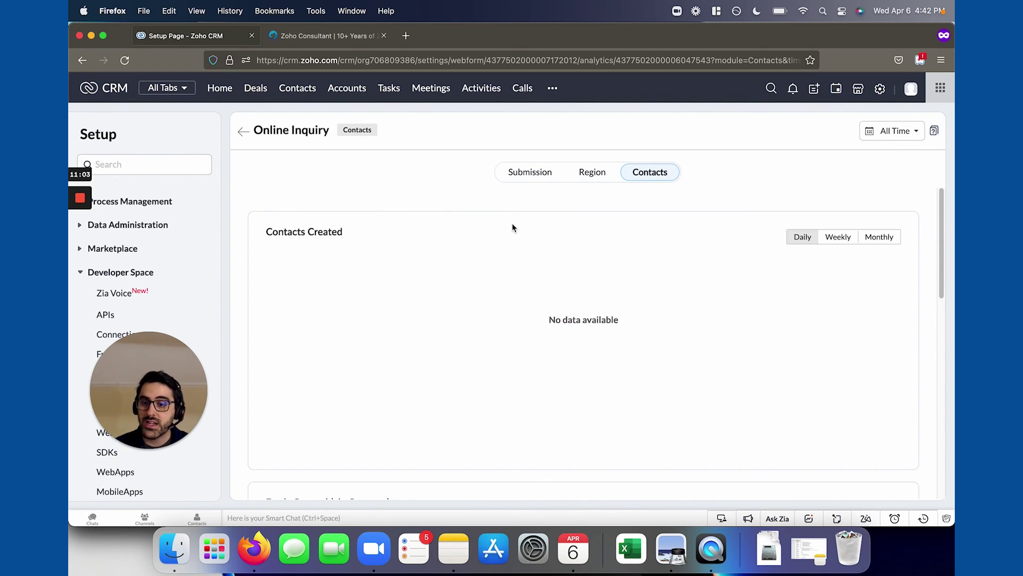
# - Return to the Webforms list and check the All Time period filter
pyautogui.click(244, 131)
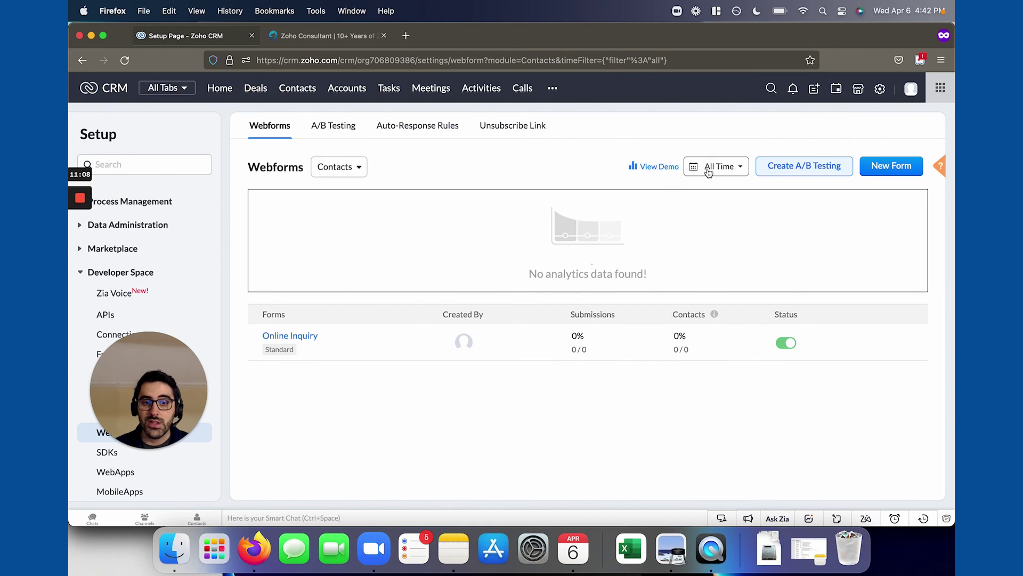
pyautogui.click(708, 171)
pyautogui.click(388, 229)
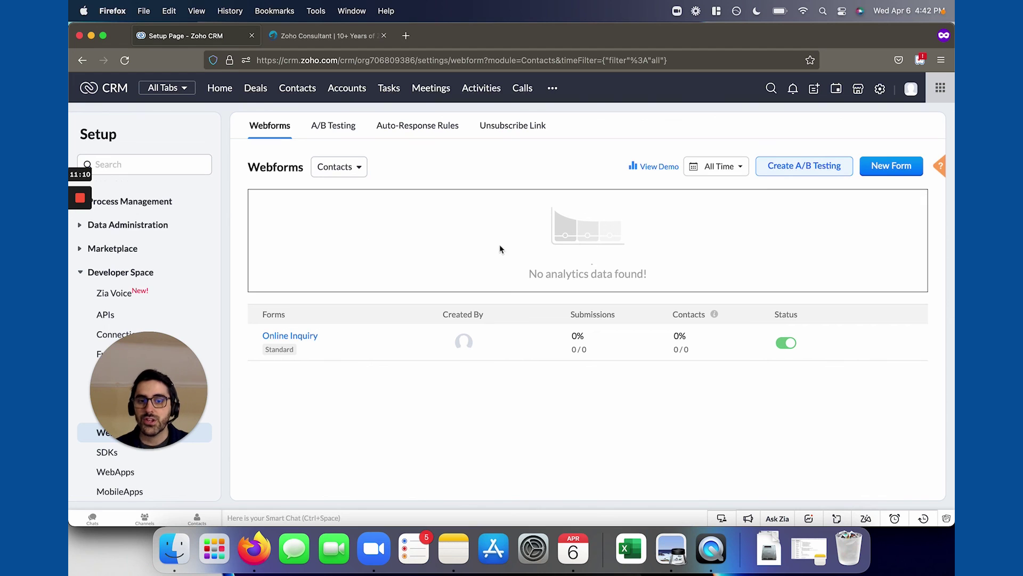